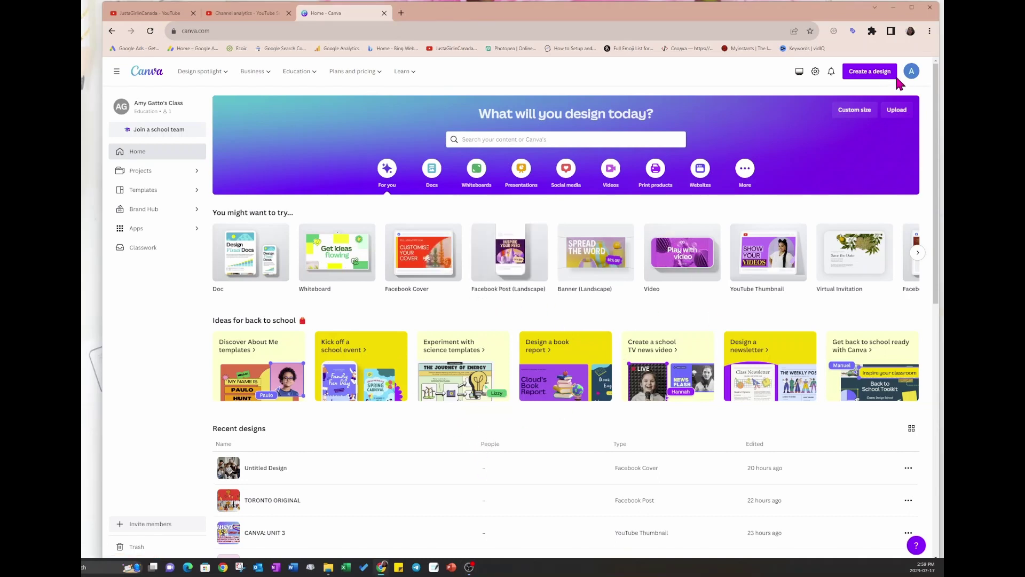
Create a new blank custom-size design of 2000 × 2000 px
left_click(880, 74)
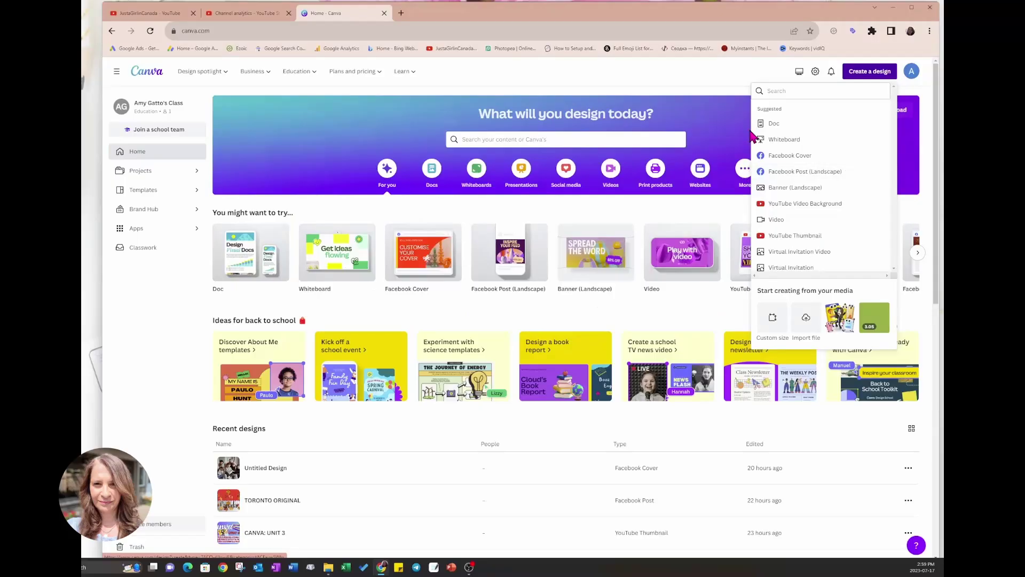
left_click(771, 321)
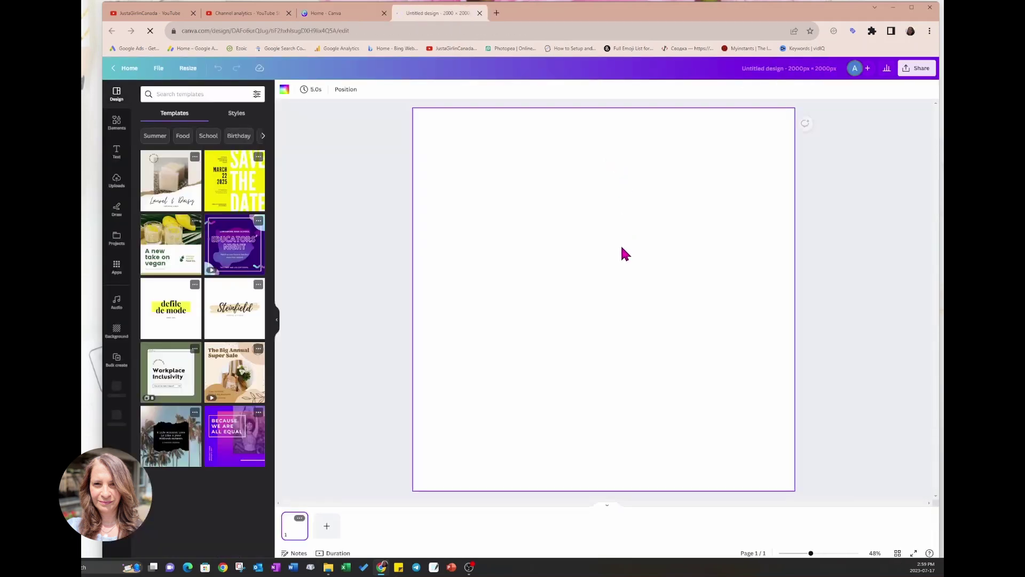
Add the red megaphone graphic from recently used Elements to the page
left_click(118, 124)
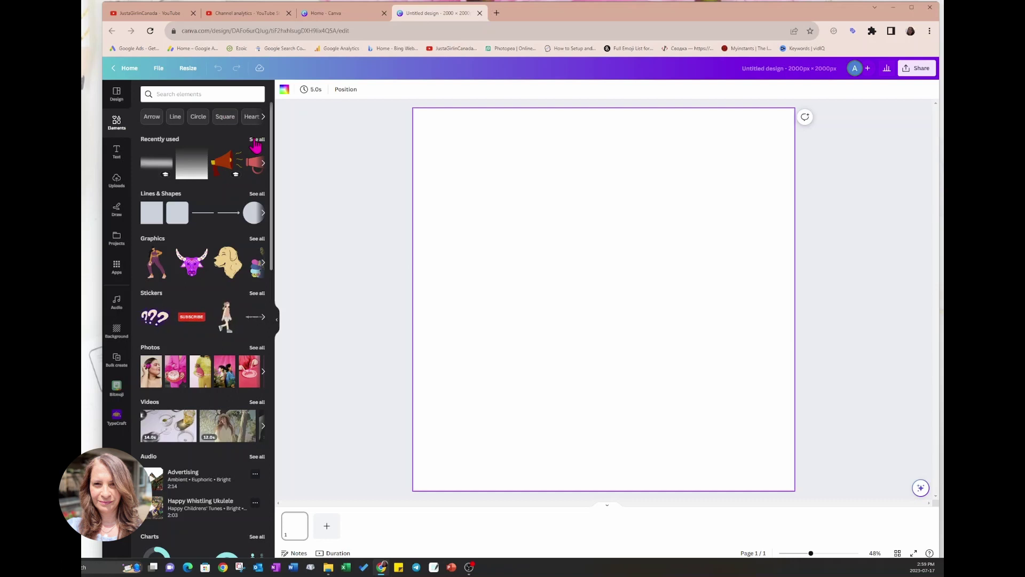
left_click(255, 141)
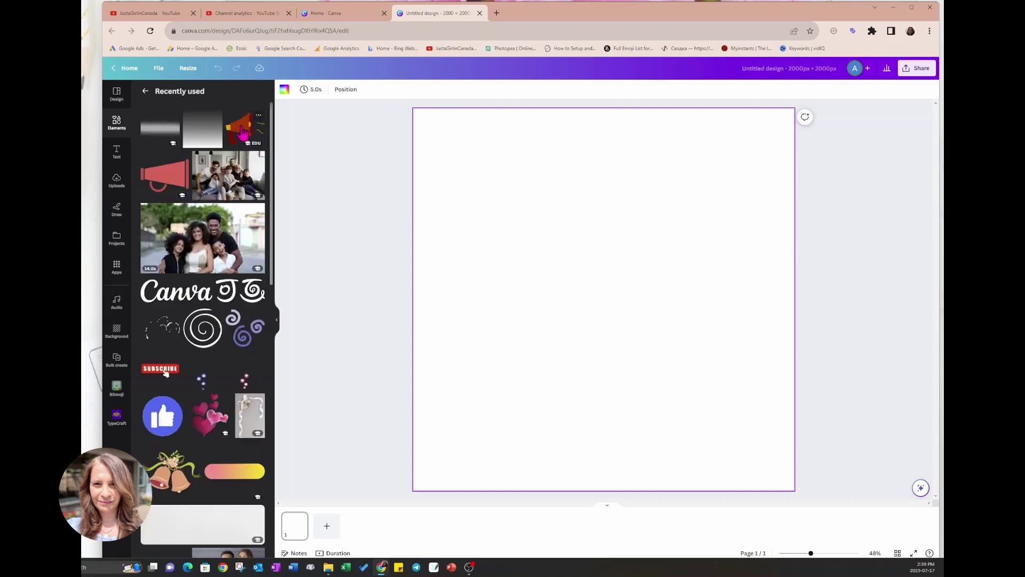
left_click(251, 134)
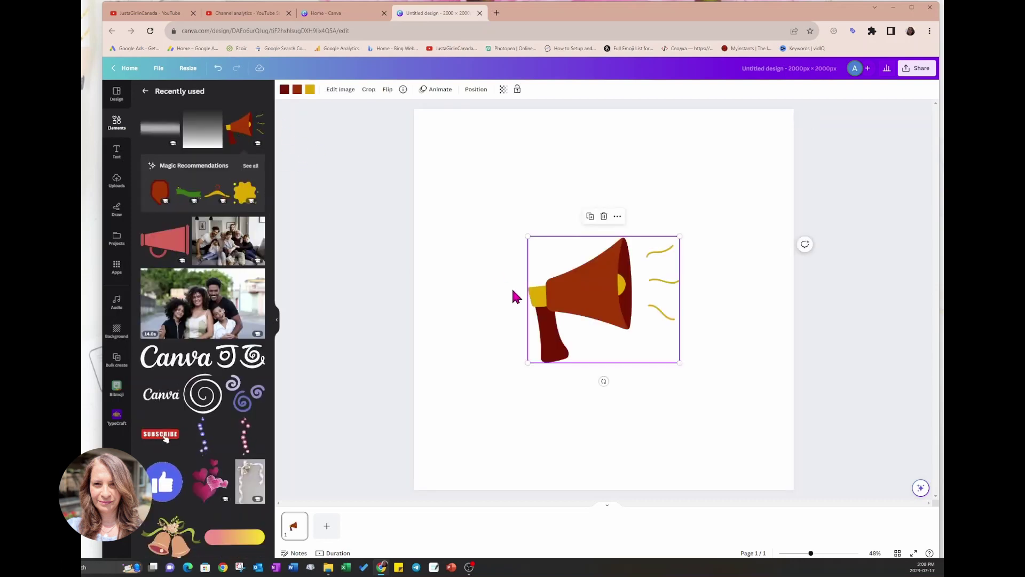
Move and enlarge the megaphone so it spans the upper part of the page
left_click_drag(577, 287, 554, 215)
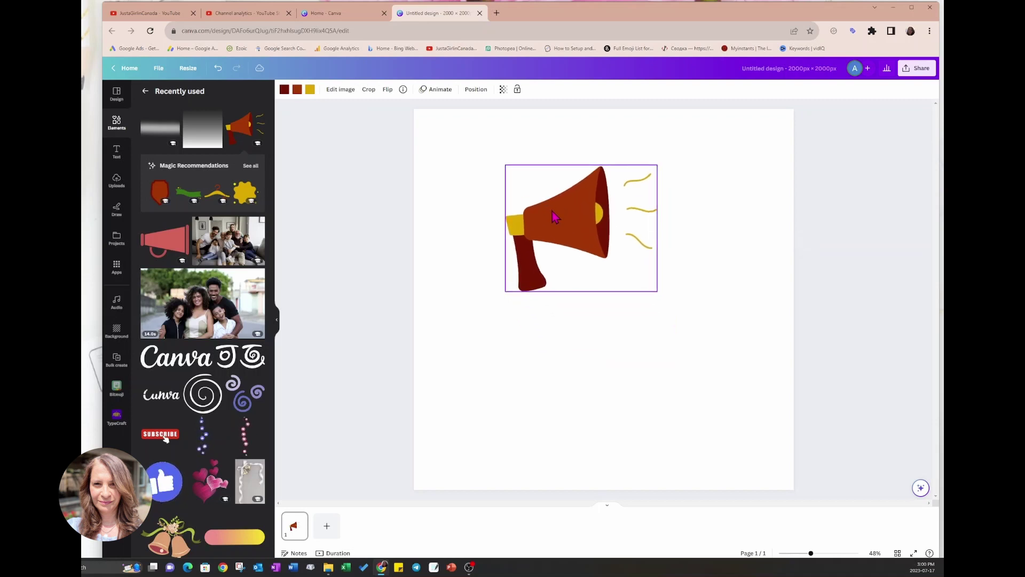
left_click_drag(690, 153, 769, 131)
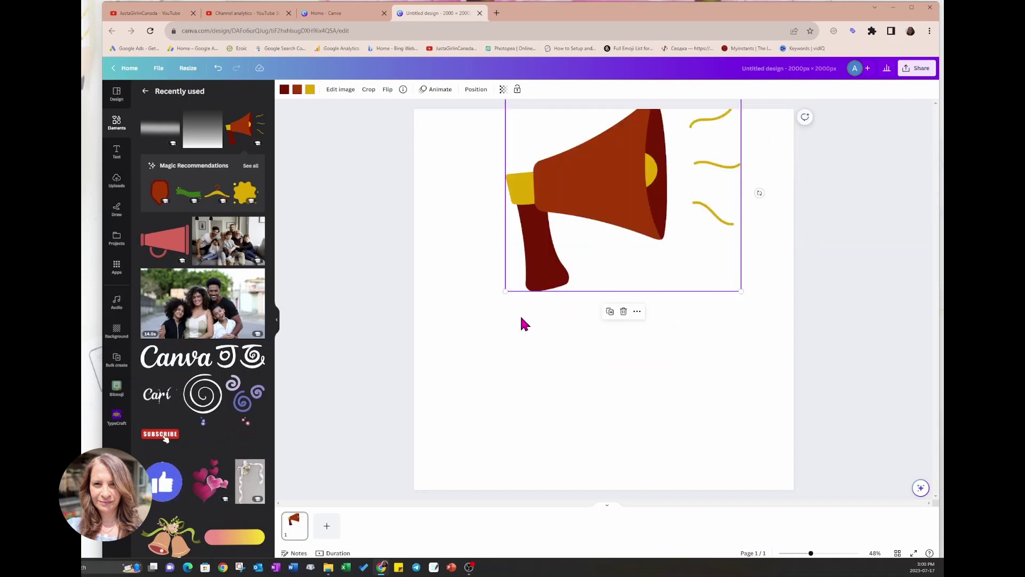
left_click_drag(505, 293, 396, 357)
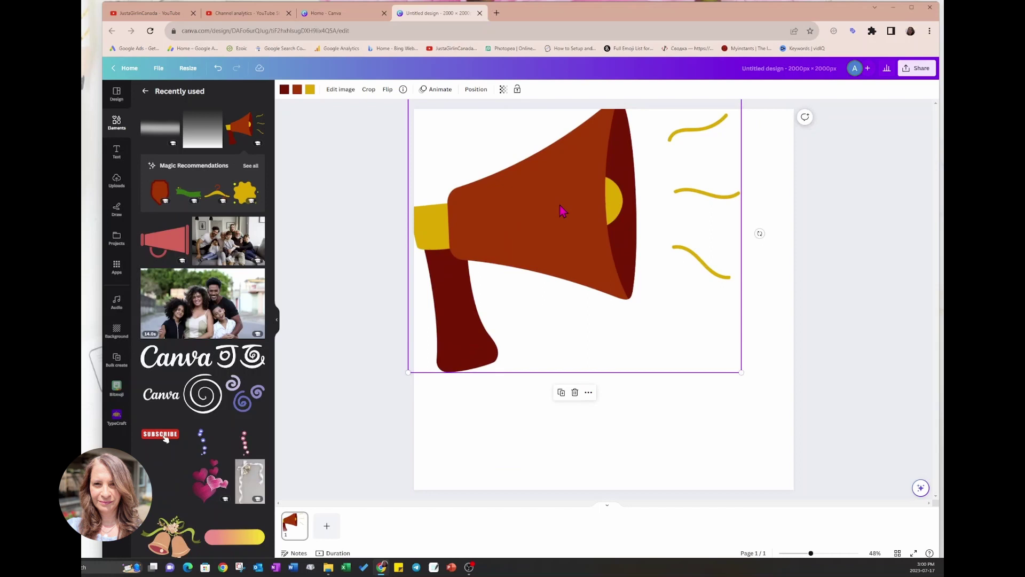
left_click_drag(561, 210, 613, 213)
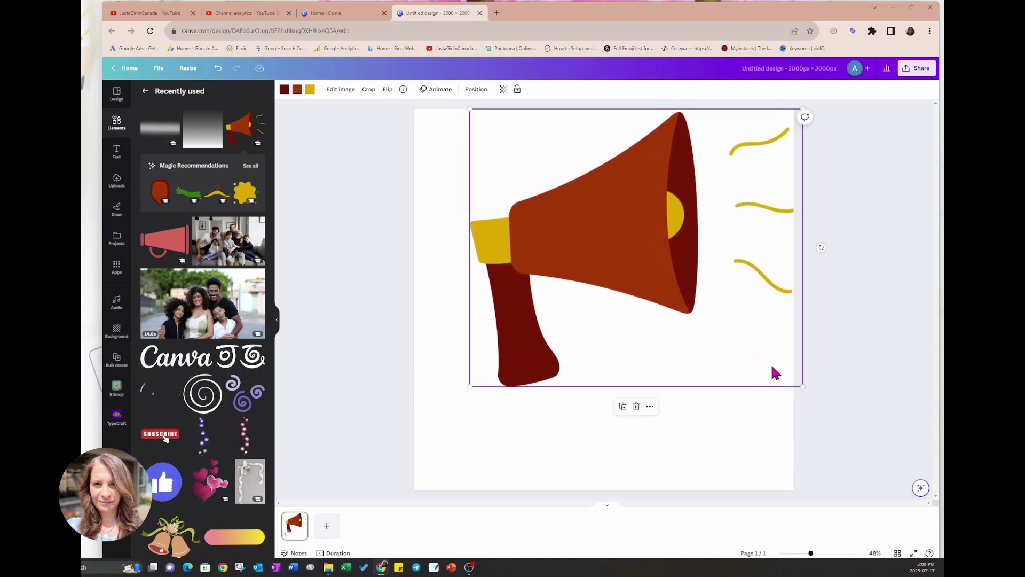
left_click_drag(802, 384, 769, 359)
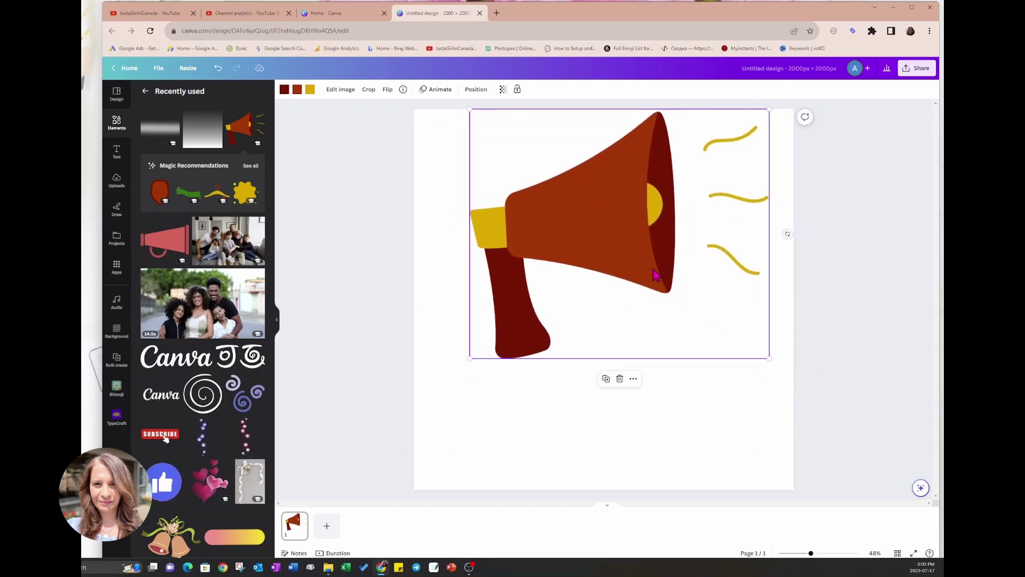
left_click_drag(657, 273, 651, 283)
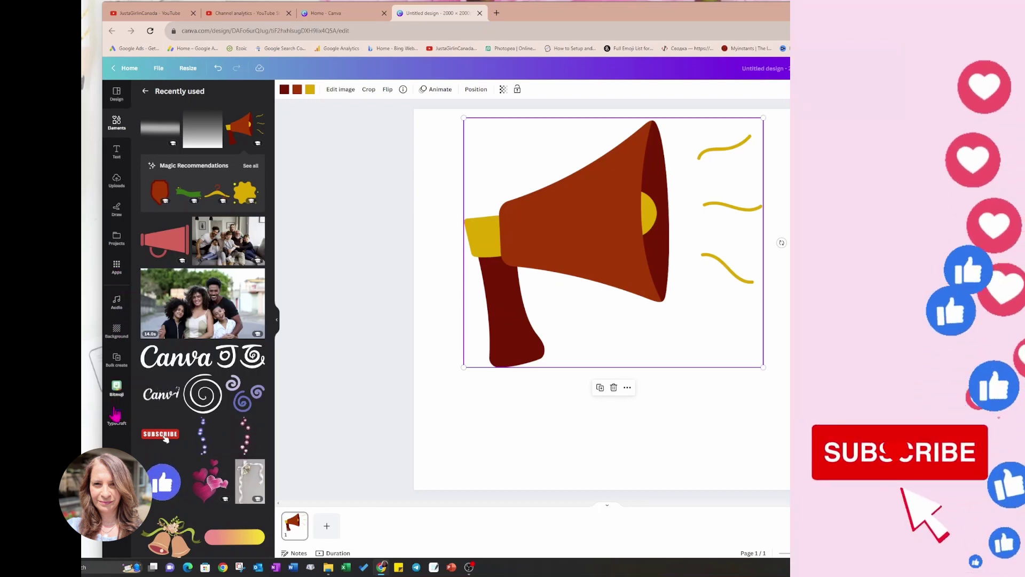
Find the TypeCraft app through the Apps search and replace its sample text with HELLO
left_click(116, 266)
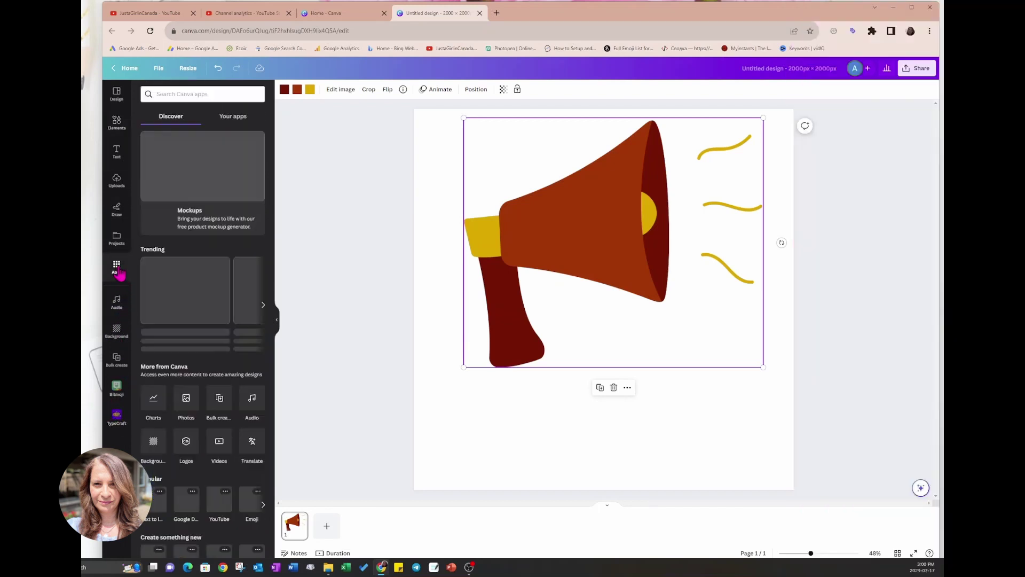
left_click(165, 96)
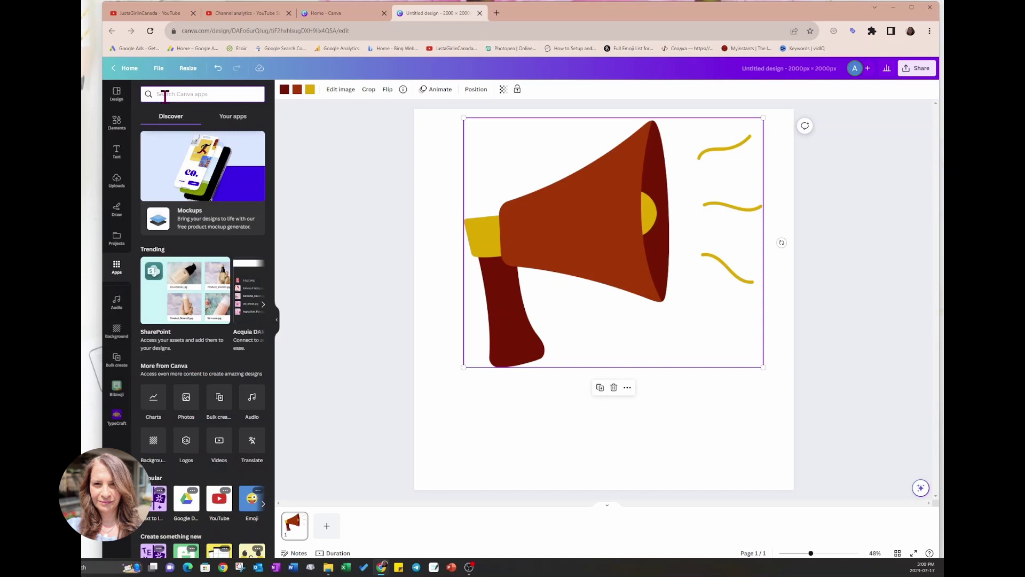
type("TyPEC")
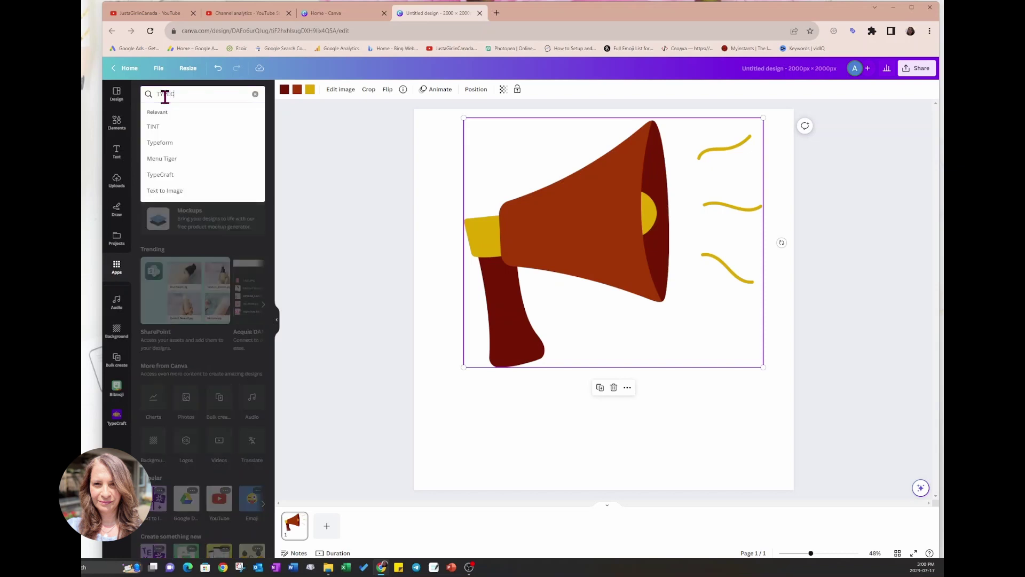
type("RAFT")
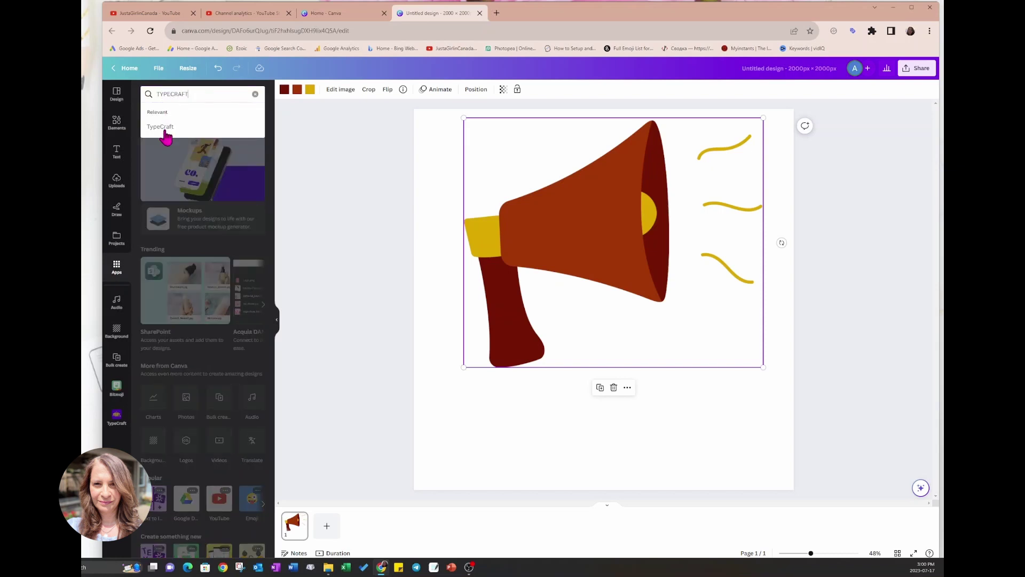
left_click(160, 128)
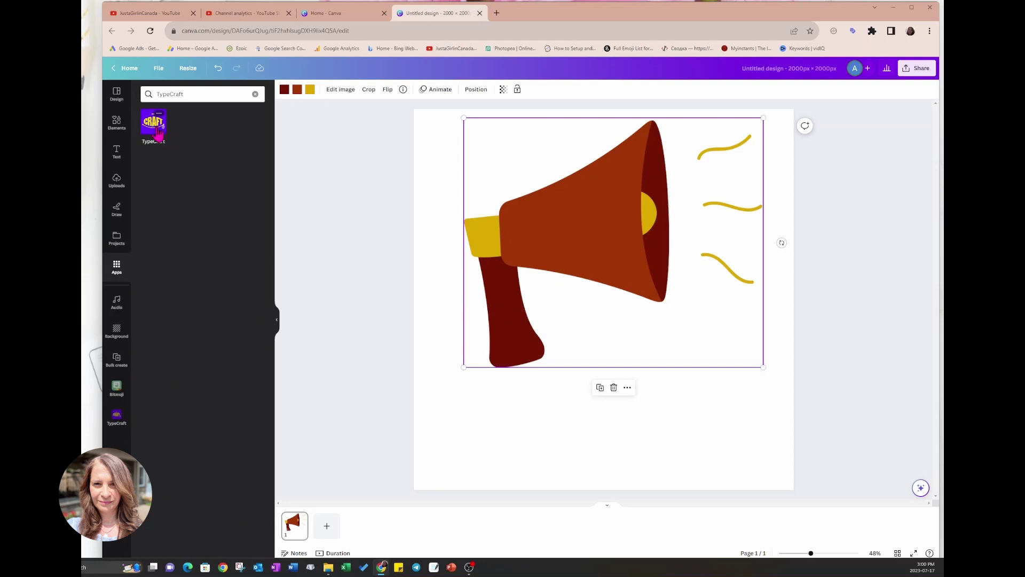
left_click(158, 128)
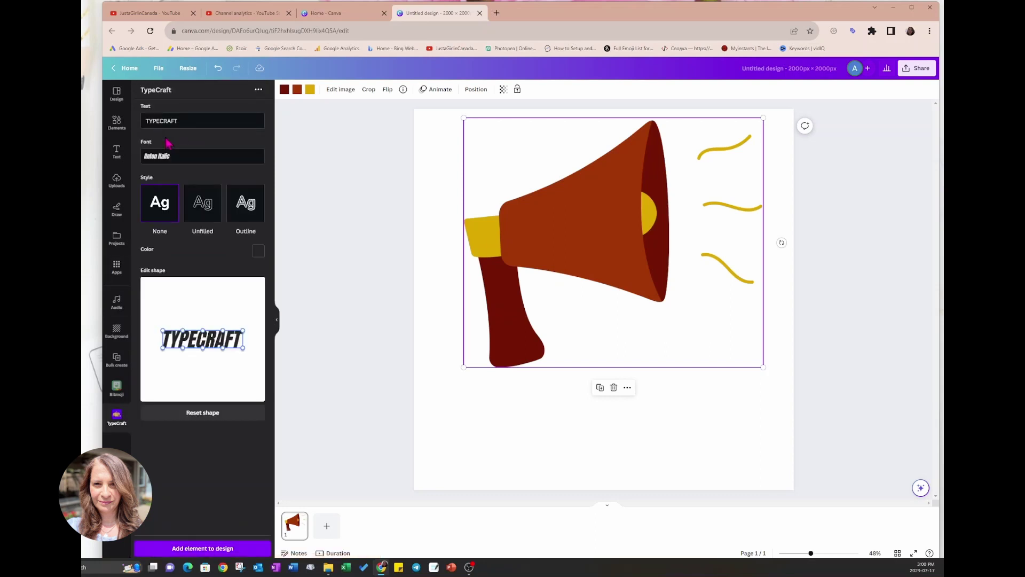
left_click_drag(204, 122, 136, 120)
type("HELLO")
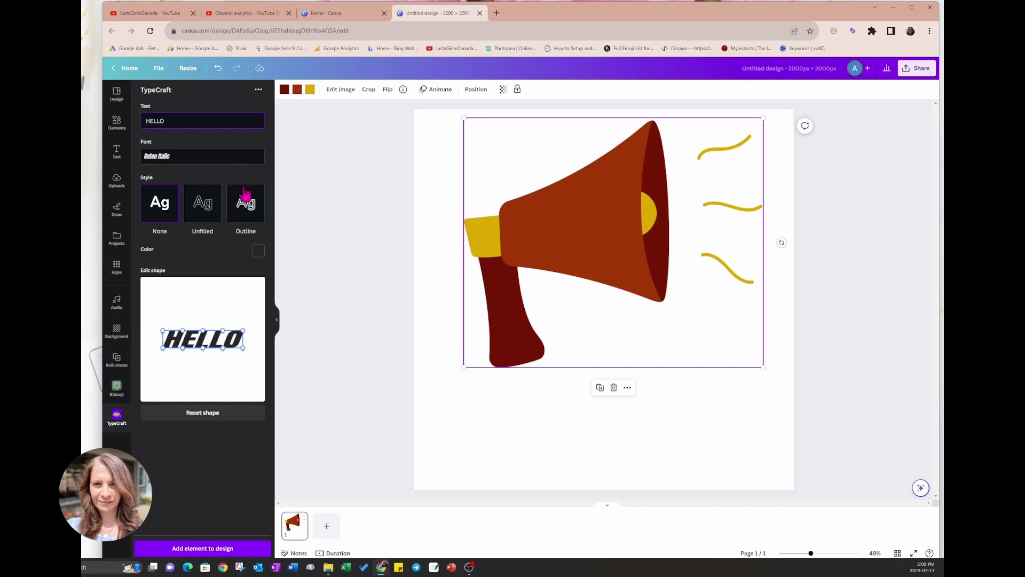
Set the TypeCraft HELLO text to Aileron Bold in bright orange #ff8a00
left_click(190, 156)
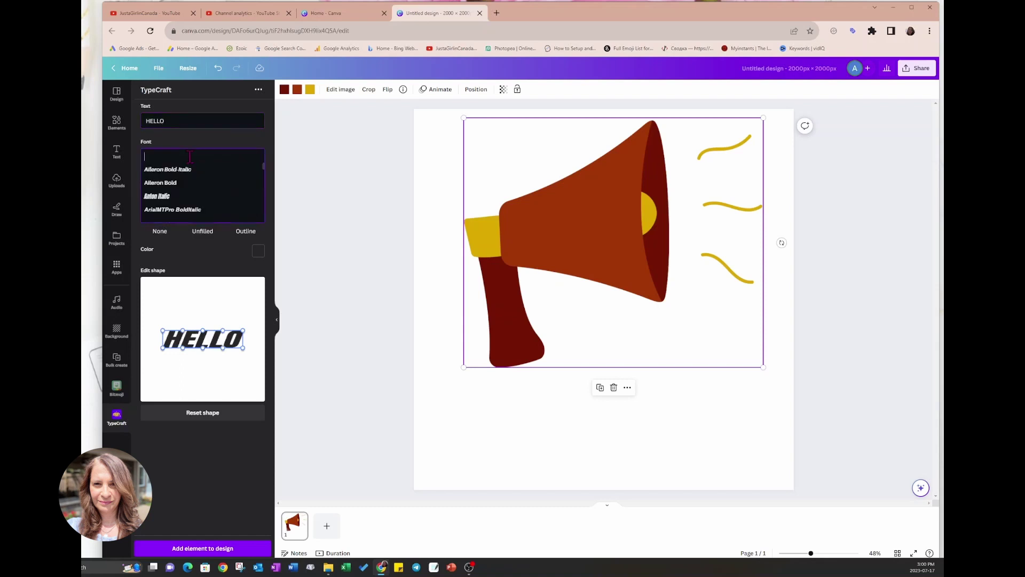
left_click(172, 184)
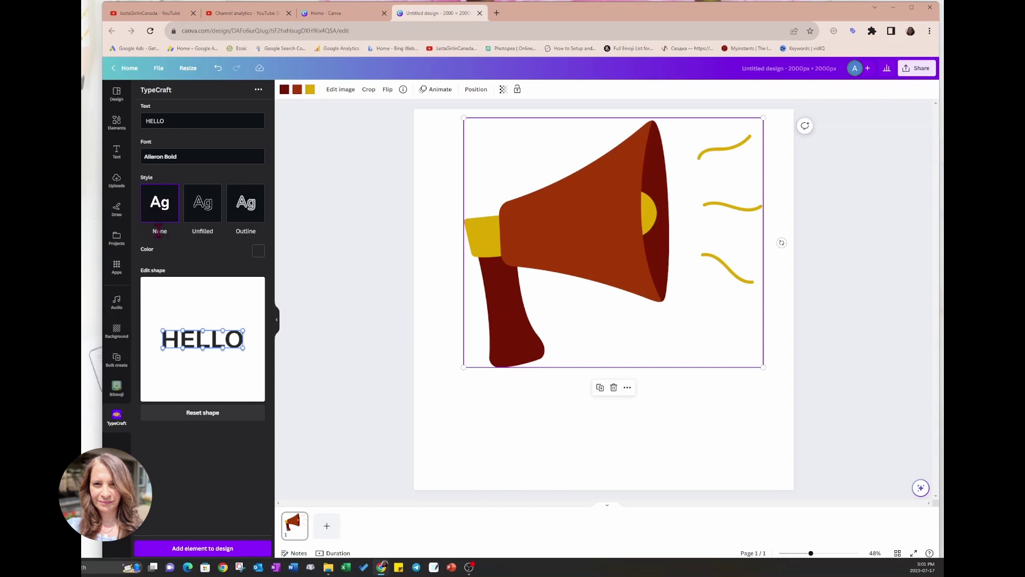
left_click(257, 253)
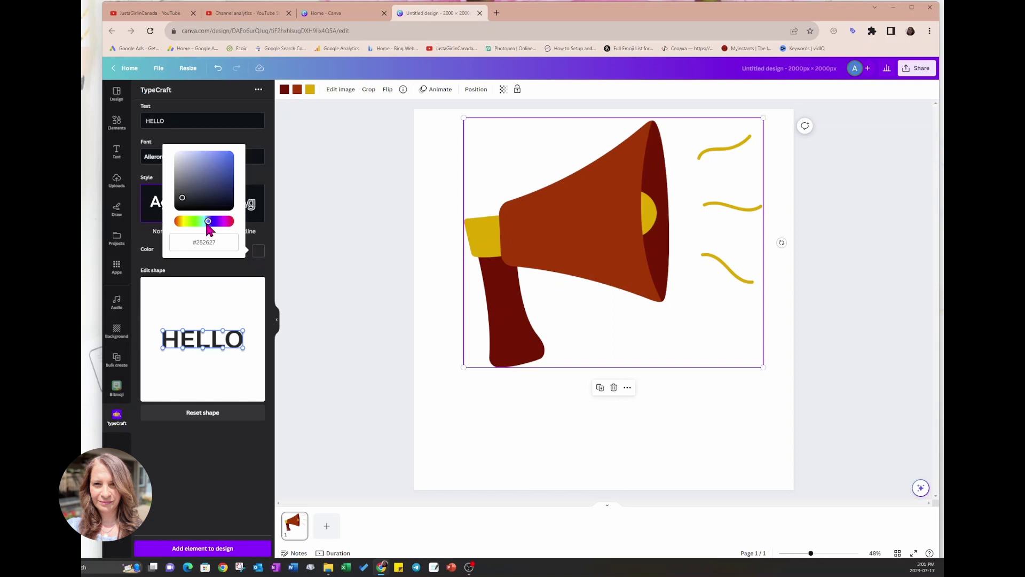
left_click_drag(208, 222, 185, 223)
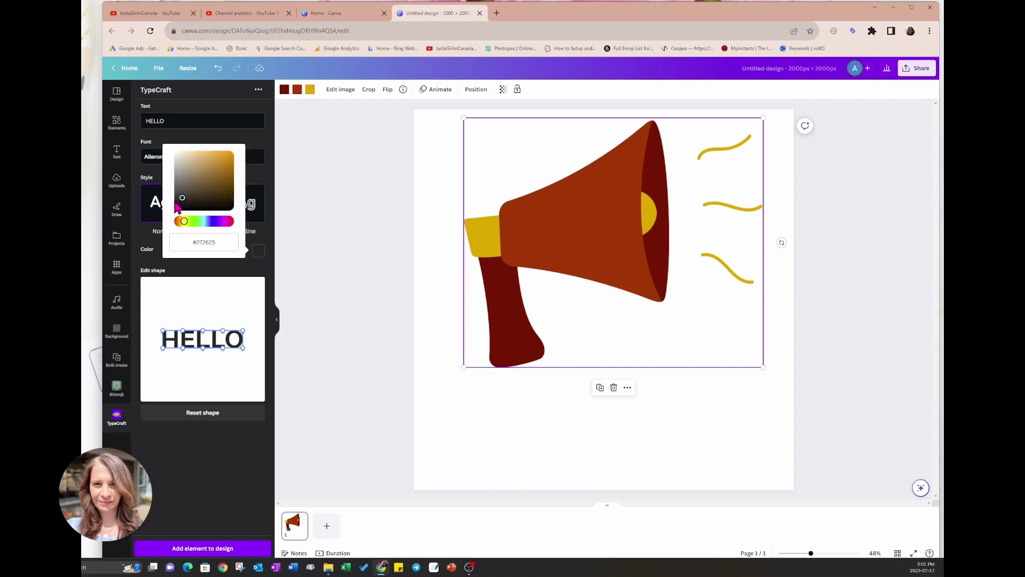
left_click_drag(182, 199, 230, 157)
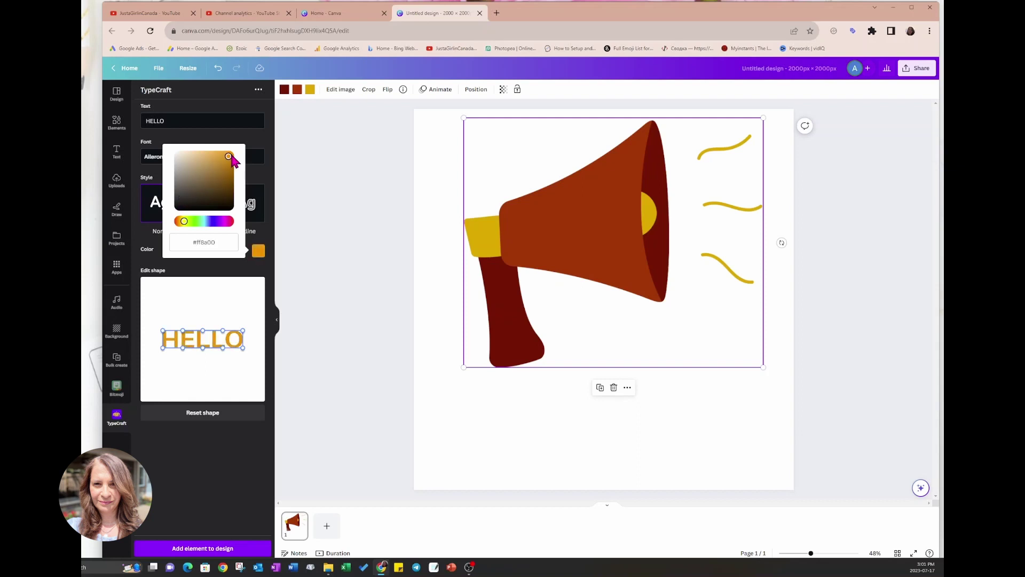
left_click(252, 268)
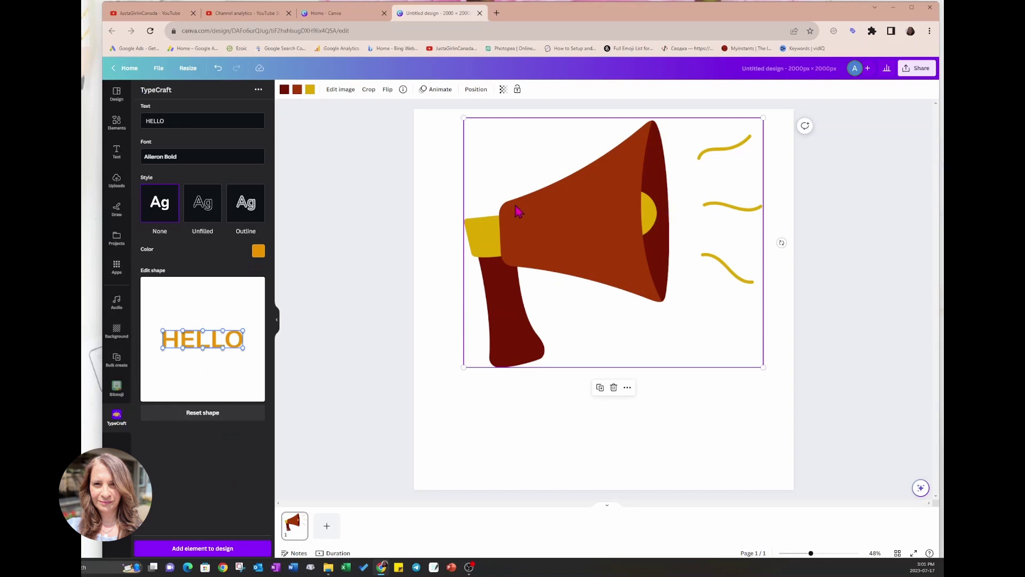
Add the orange HELLO to the design and drag it onto the megaphone body
left_click(211, 548)
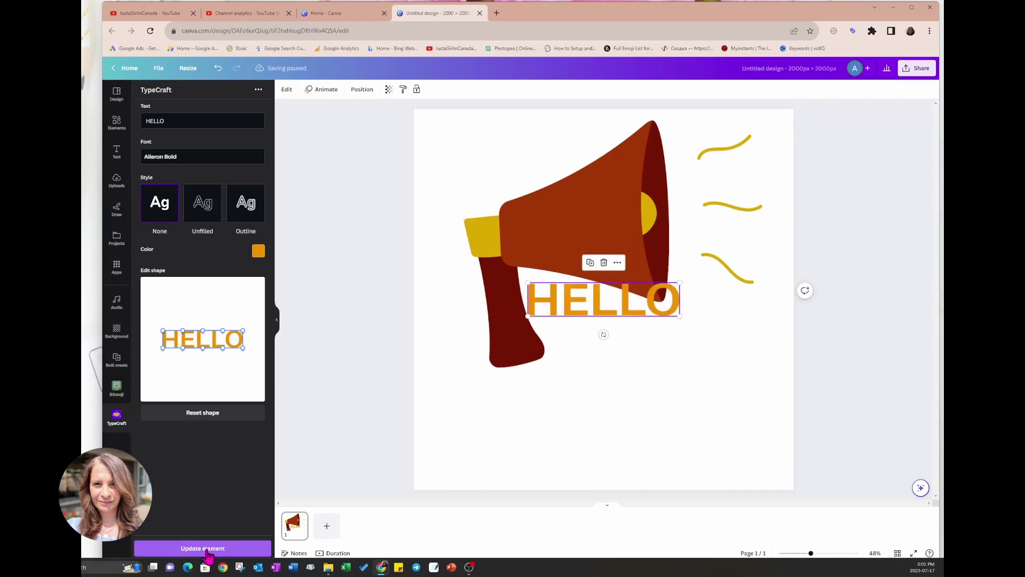
left_click_drag(595, 309, 583, 266)
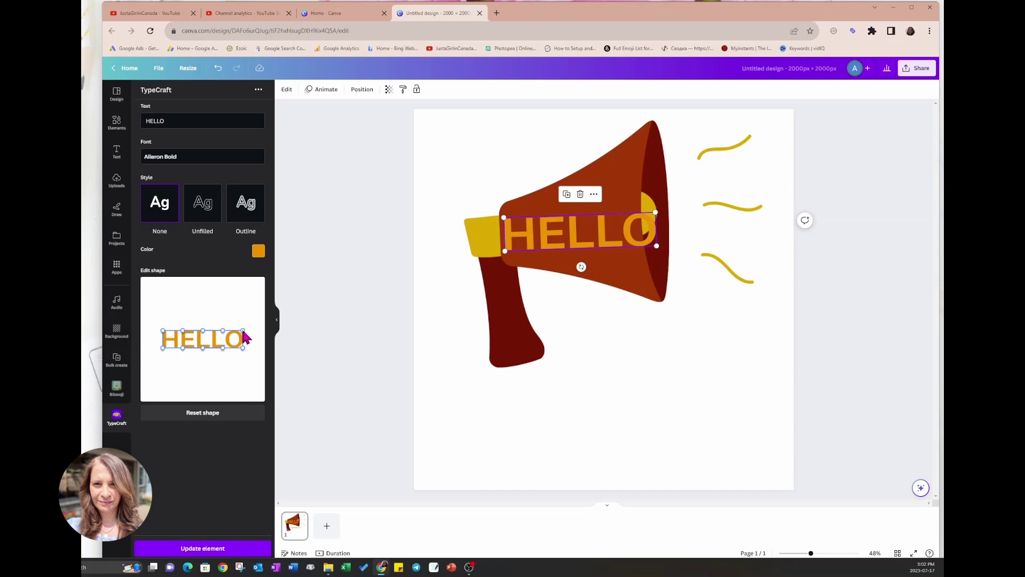
Drag the warp control points so HELLO tapers from the H and flares into a tall O
left_click_drag(243, 332, 245, 295)
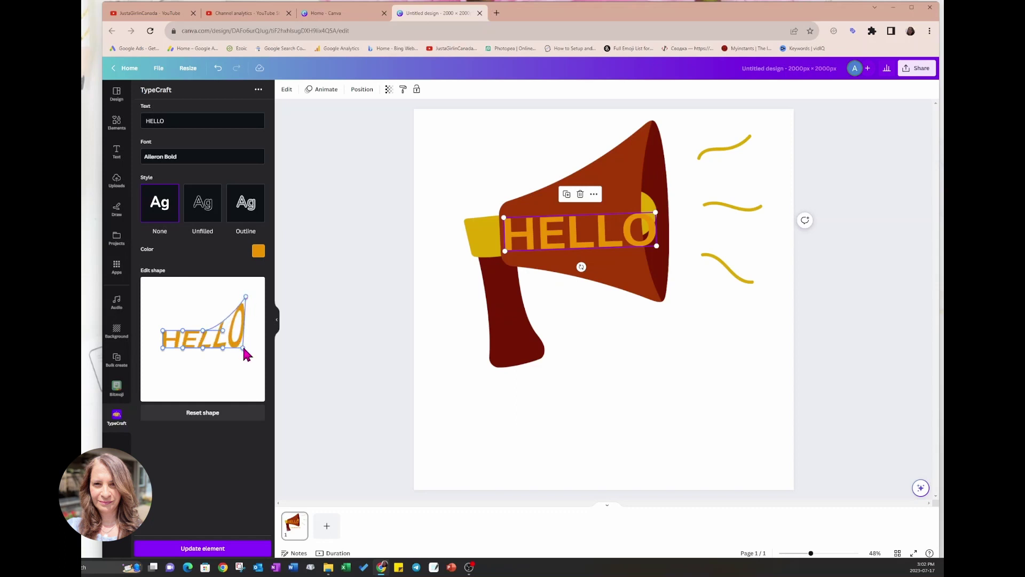
left_click_drag(243, 348, 246, 373)
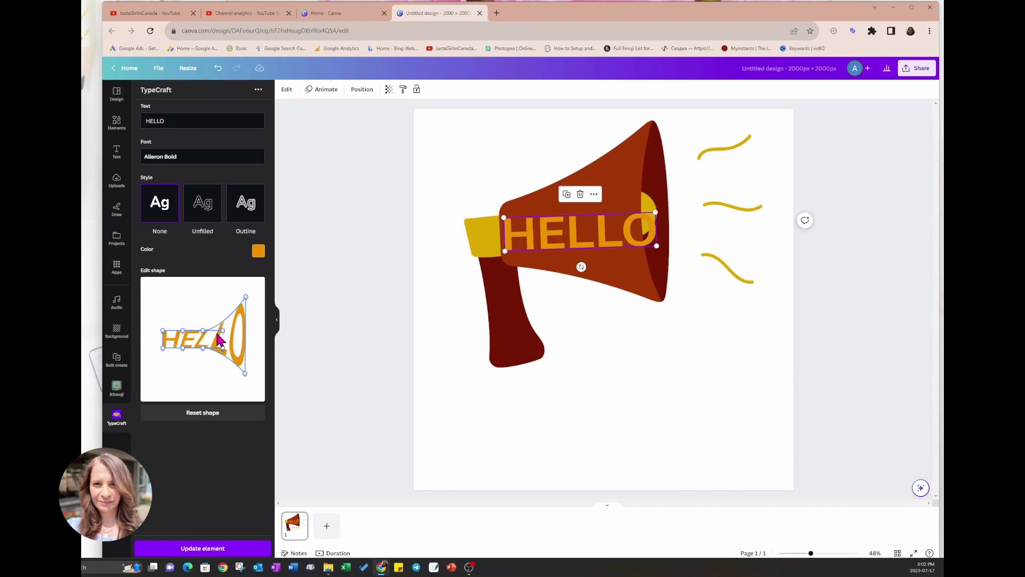
left_click_drag(203, 332, 202, 321)
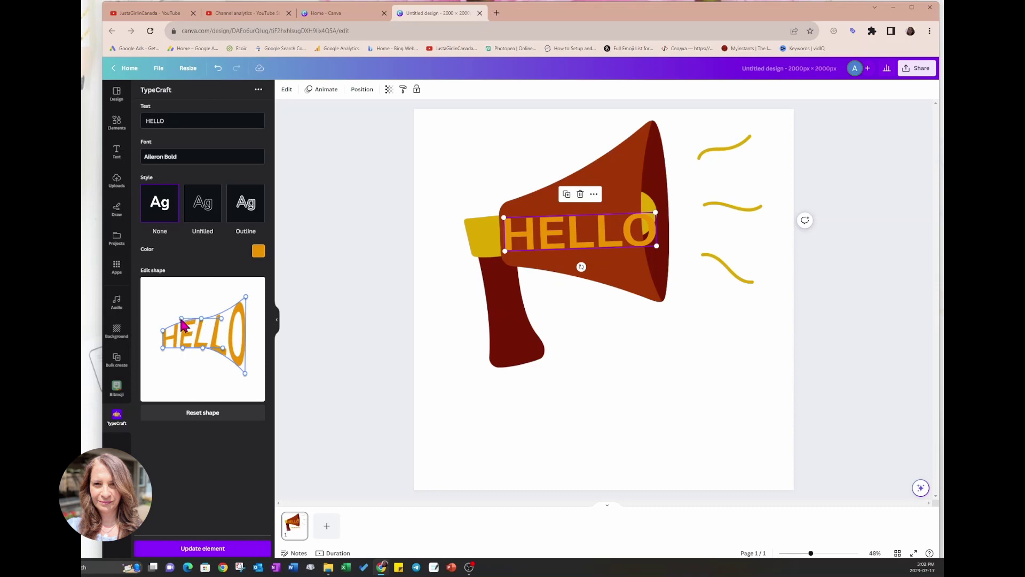
left_click_drag(181, 320, 182, 323)
left_click_drag(203, 349, 203, 356)
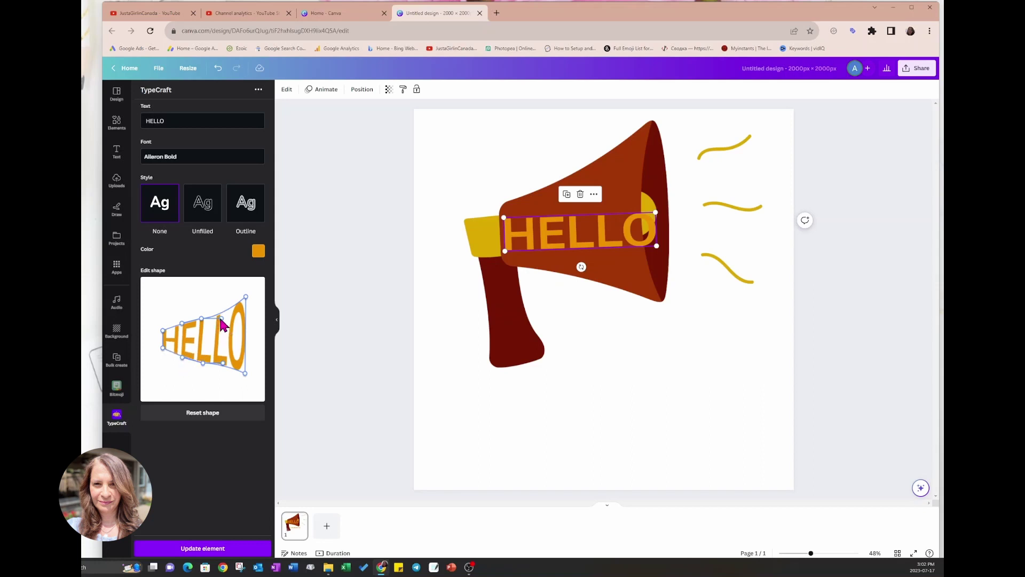
left_click_drag(221, 319, 220, 314)
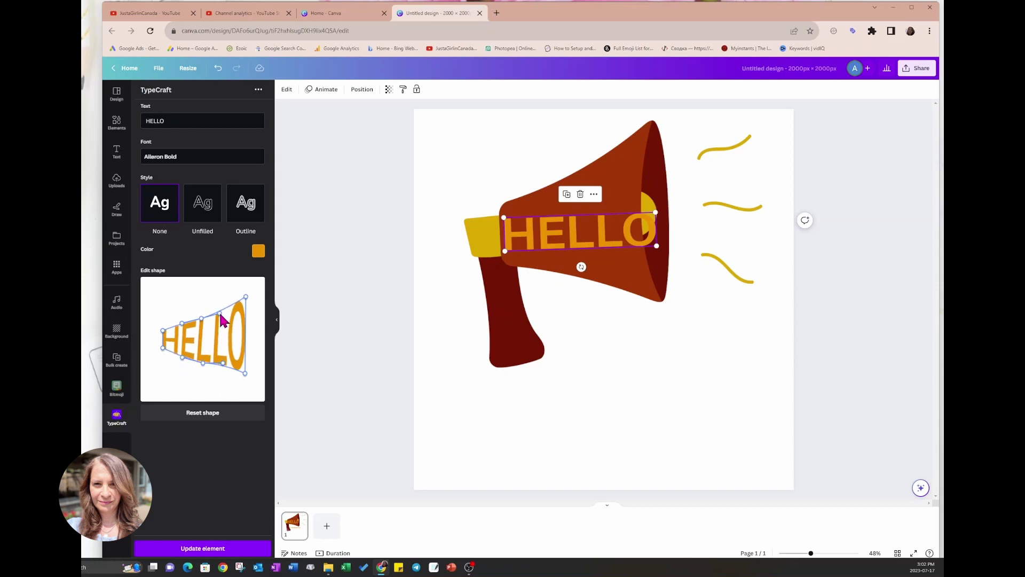
Update the HELLO element with the flared warp and lower the lower-left warp point slightly
left_click(186, 550)
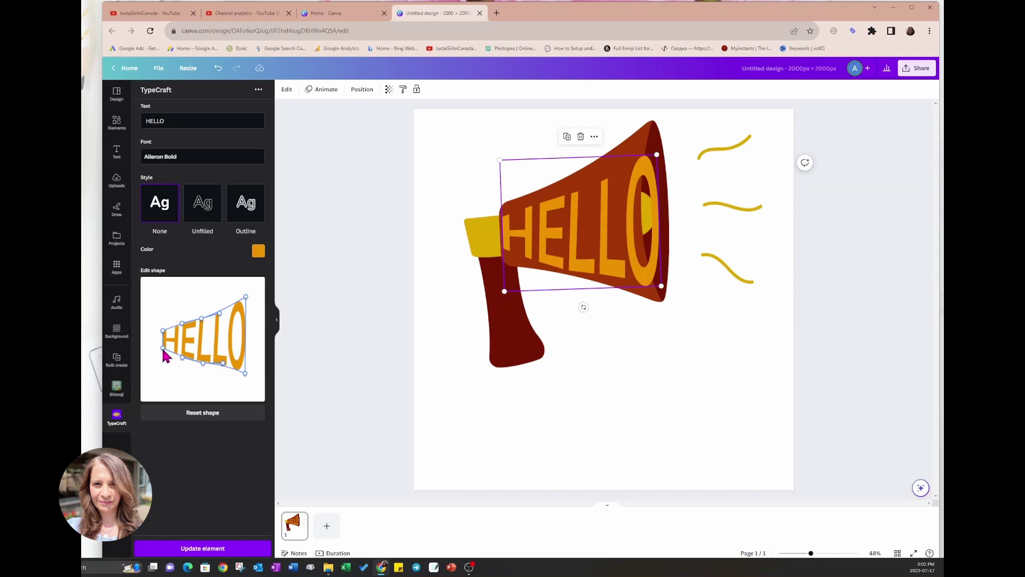
left_click_drag(163, 349, 163, 353)
Apply the adjusted warp, then shrink HELLO slightly and move it up on the megaphone
left_click(185, 550)
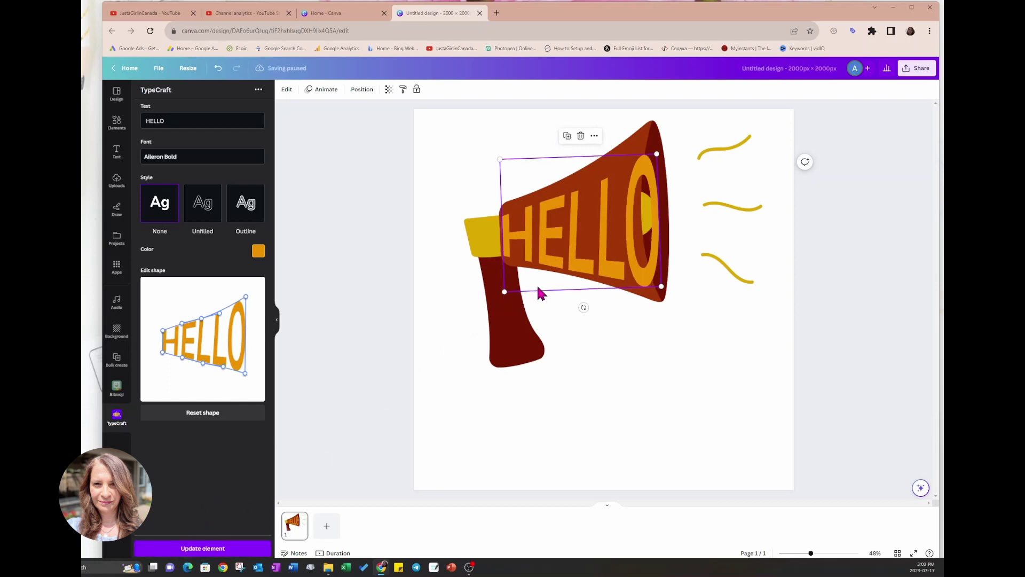
left_click(587, 259)
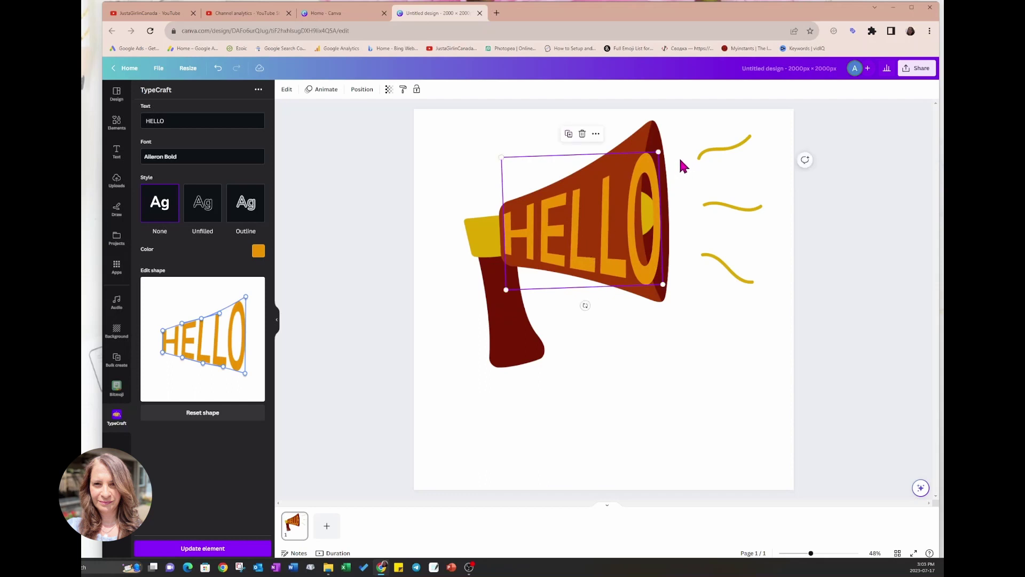
left_click_drag(658, 153, 640, 169)
left_click_drag(602, 242, 602, 237)
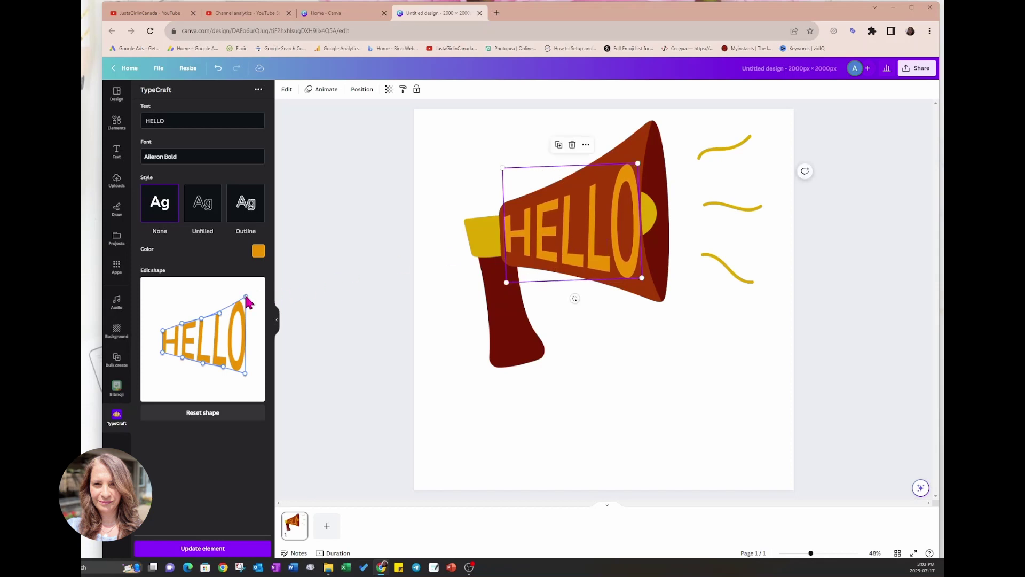
Stretch the O taller, raise the top edge above the Ls, and update the element
left_click_drag(246, 296, 245, 287)
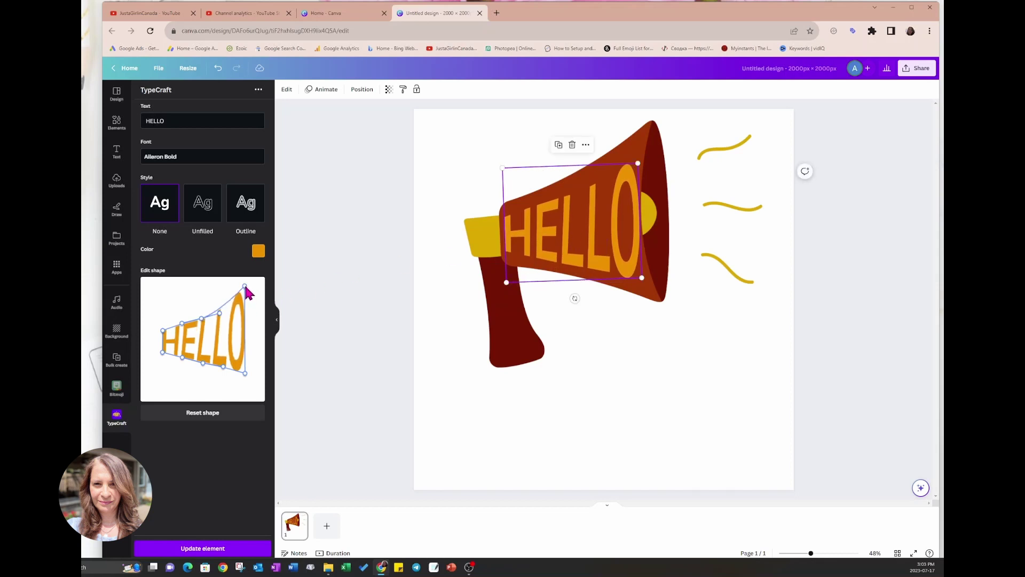
left_click_drag(244, 373, 243, 386)
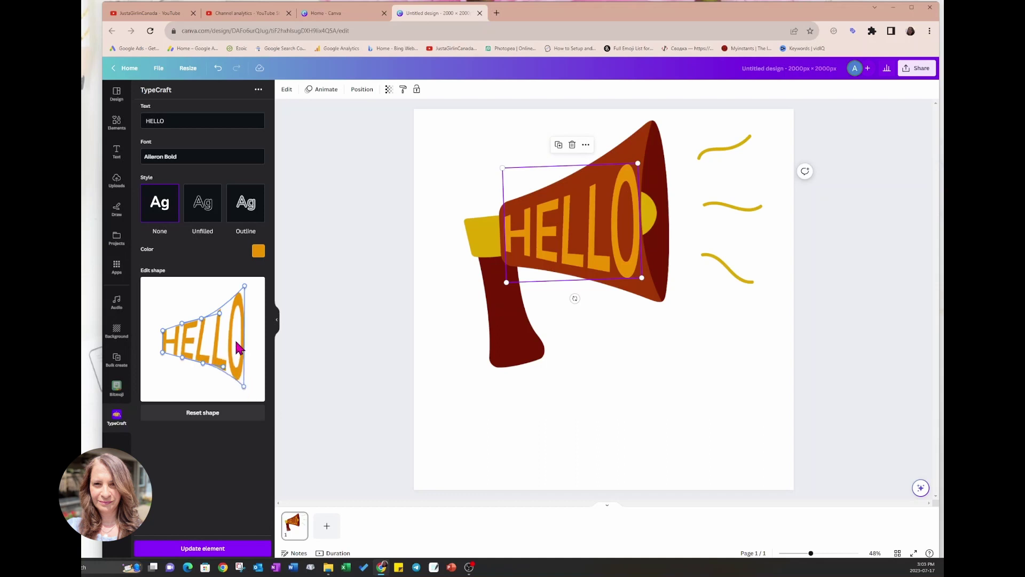
left_click_drag(219, 315, 218, 304)
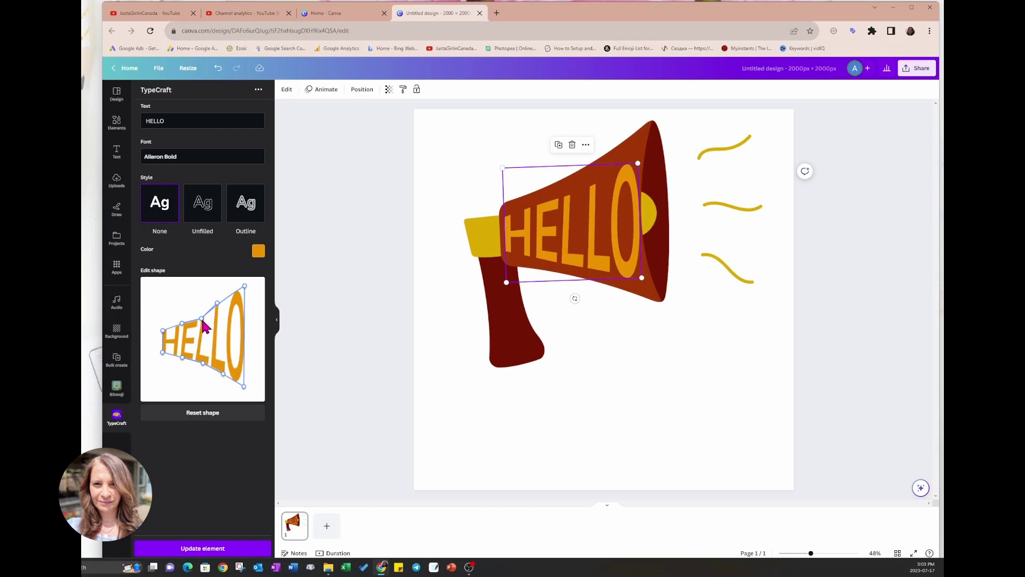
mouse_move(201, 318)
left_mouse_down()
mouse_move(202, 310)
mouse_move(183, 319)
left_mouse_up()
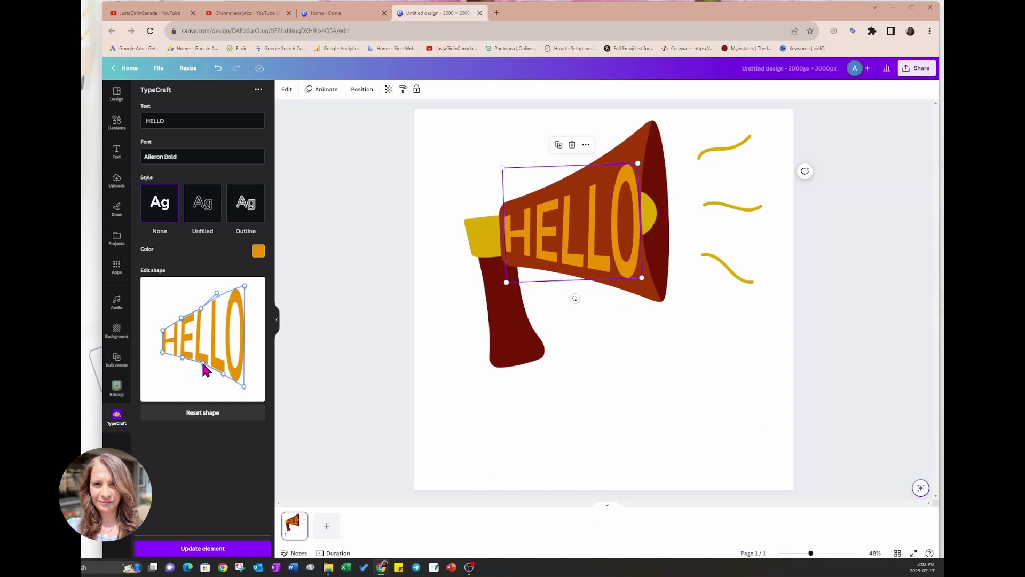
left_click_drag(203, 363, 203, 367)
left_click_drag(201, 313, 244, 283)
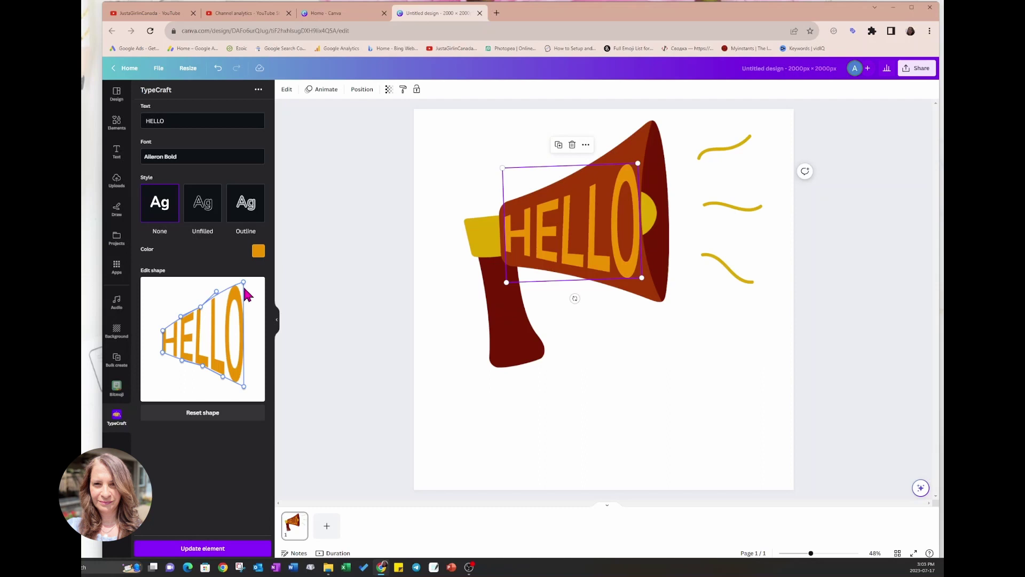
left_click(229, 550)
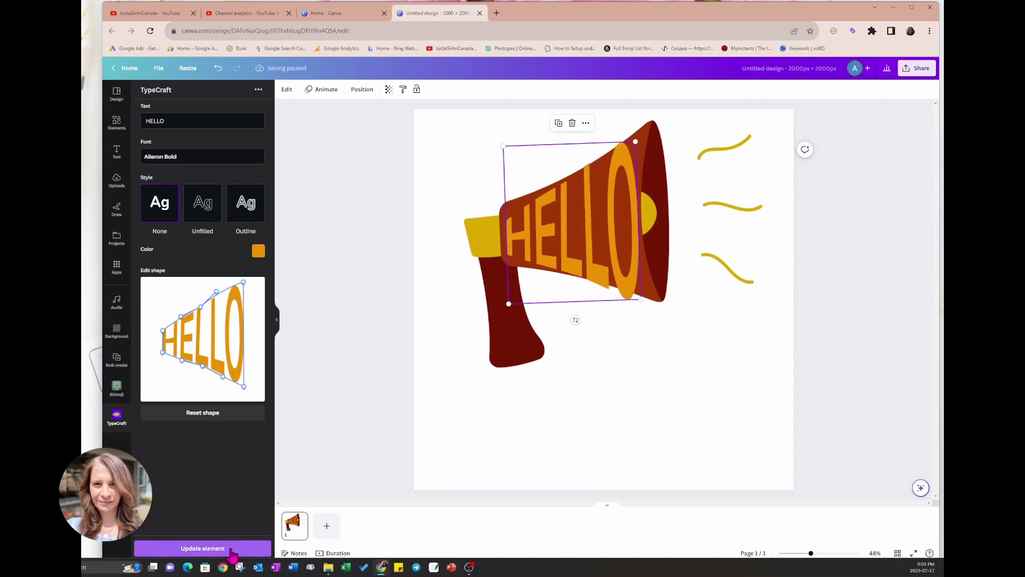
Nudge HELLO up, tweak the H, L and O control points, and update the warp
left_click_drag(564, 258, 564, 250)
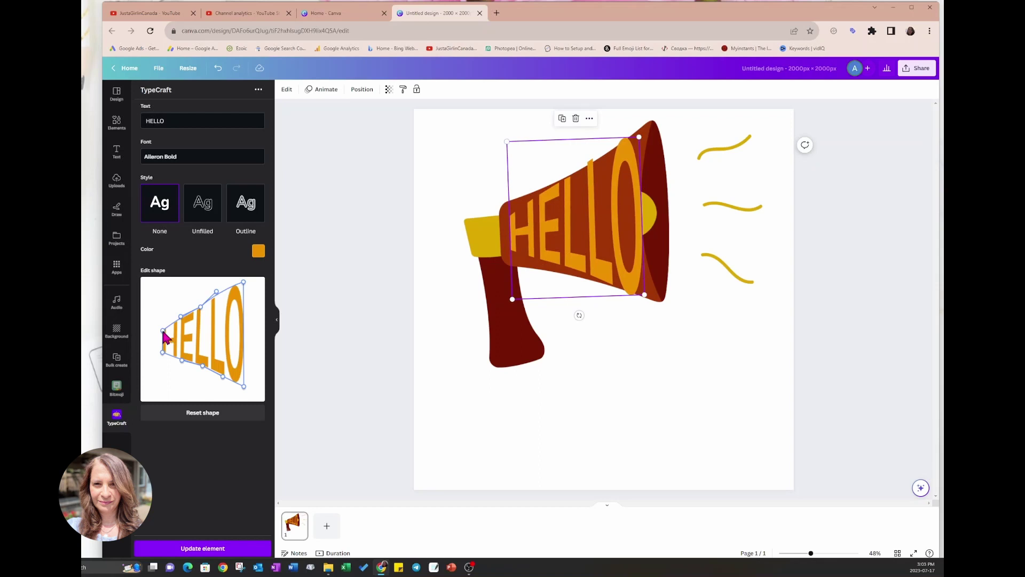
left_click_drag(164, 334, 165, 332)
left_click_drag(162, 351, 162, 354)
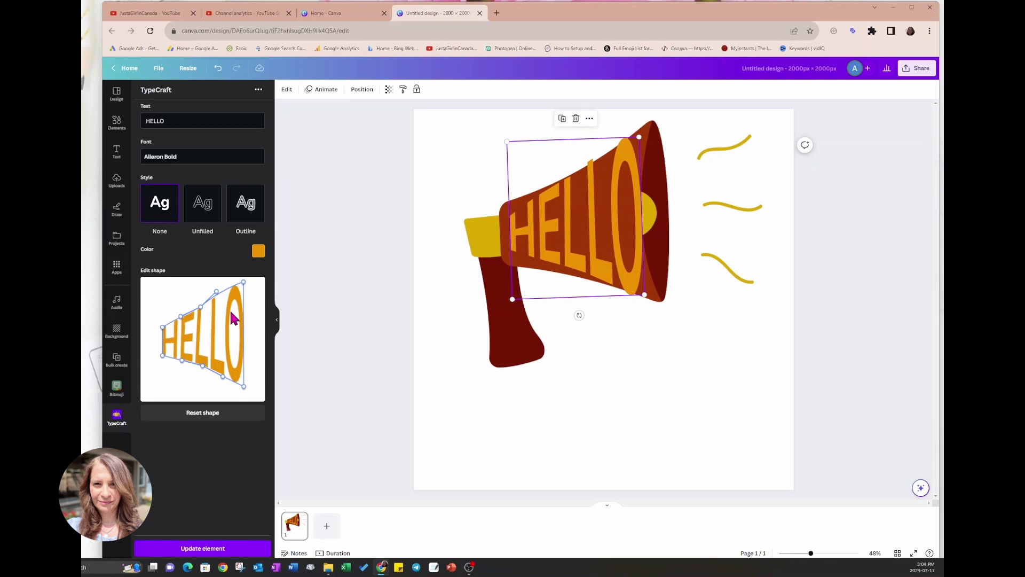
left_click_drag(217, 292, 218, 299)
left_click_drag(243, 284, 243, 288)
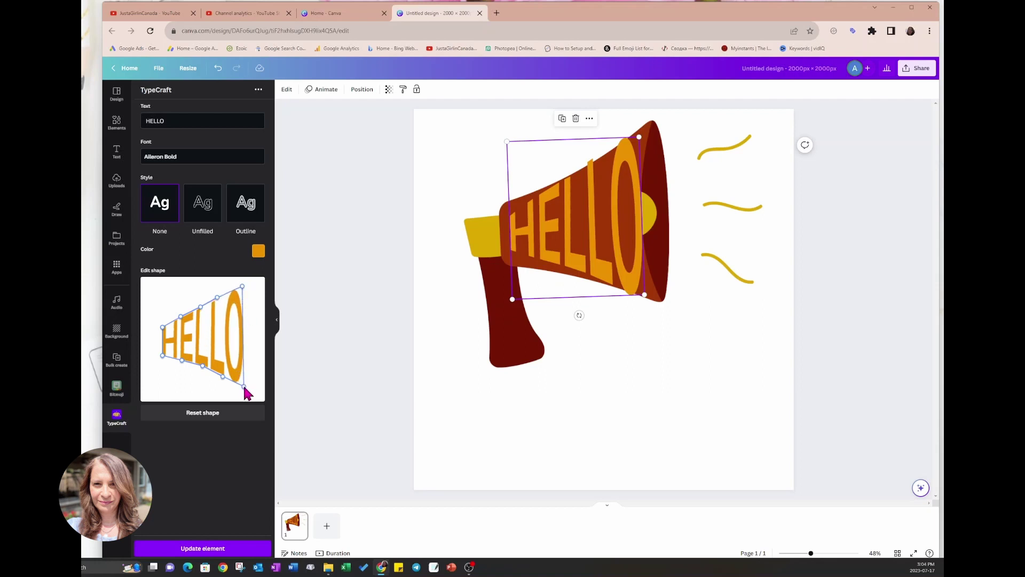
left_click_drag(244, 387, 244, 381)
left_click(211, 548)
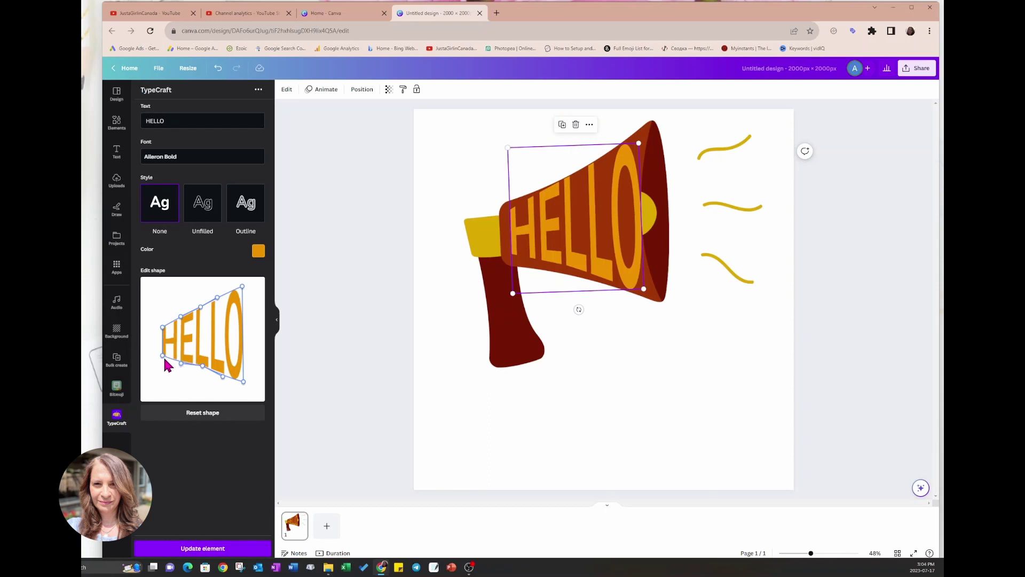
Lower the bottom edge under the H and middle letters and apply the final warp
left_click_drag(162, 354, 163, 358)
left_click_drag(202, 367, 204, 370)
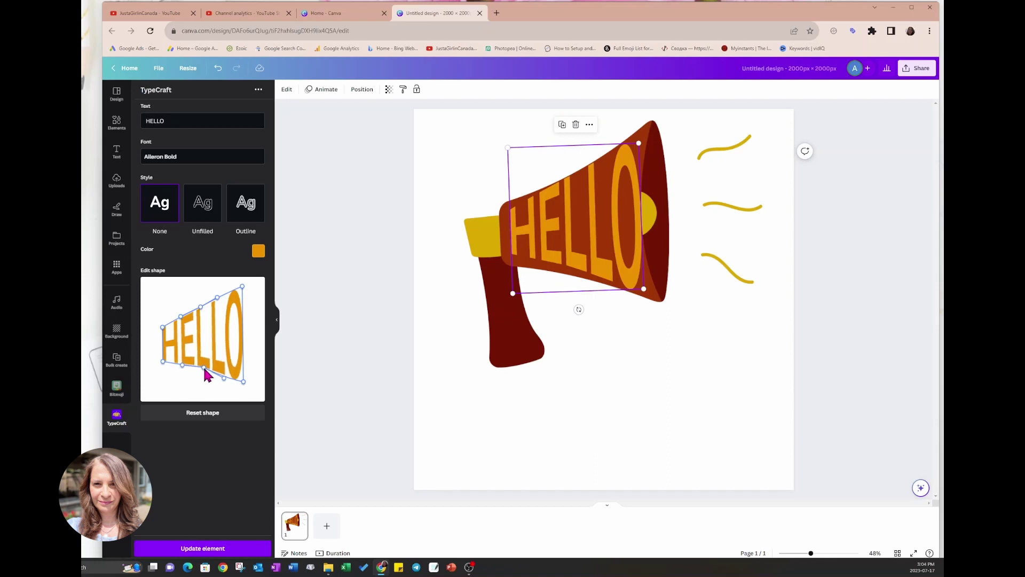
left_click(216, 555)
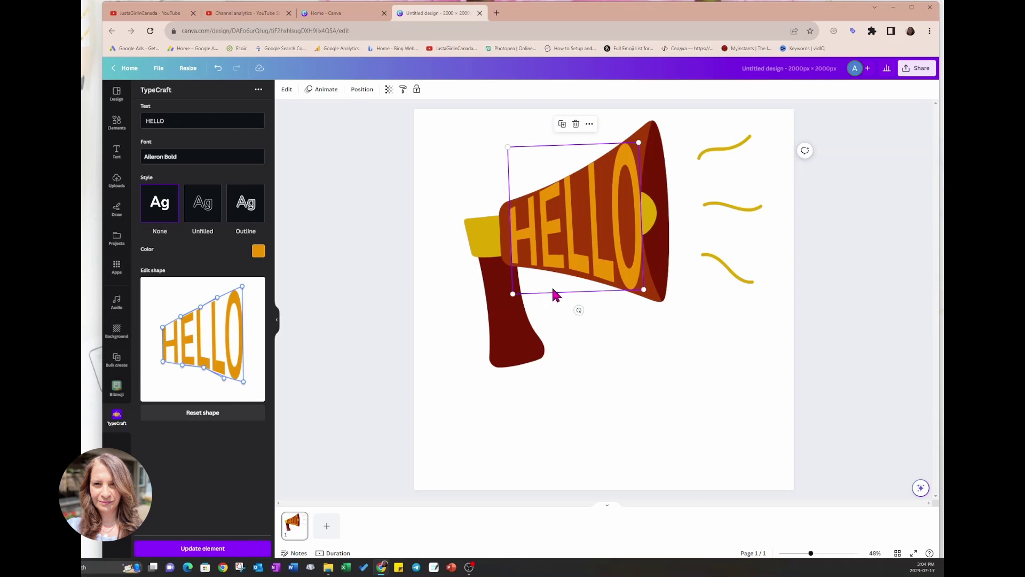
Give the page background a #a6a6a6-to-#ffffff linear gradient behind the megaphone
left_click(463, 157)
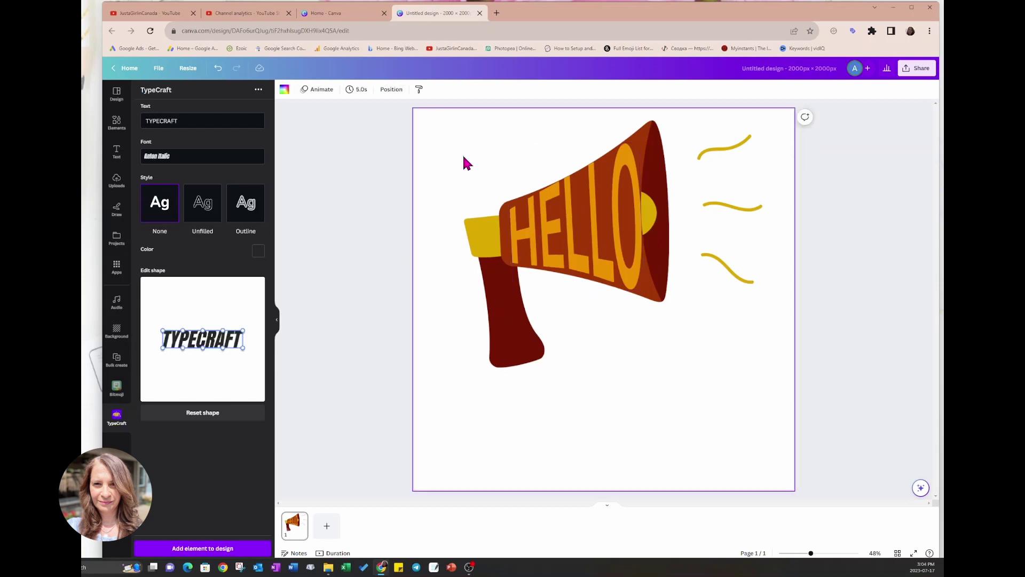
left_click(285, 91)
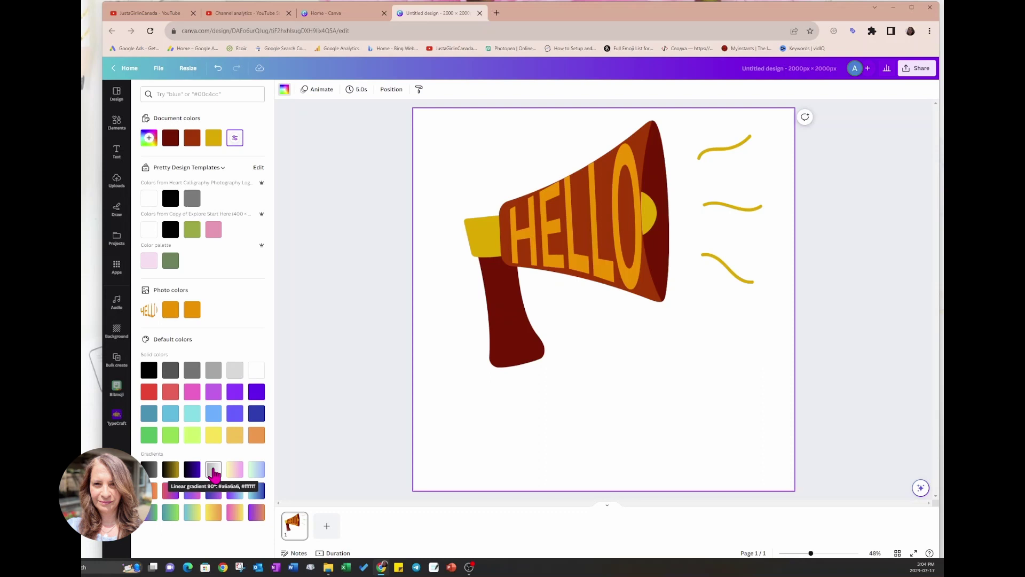
left_click(214, 470)
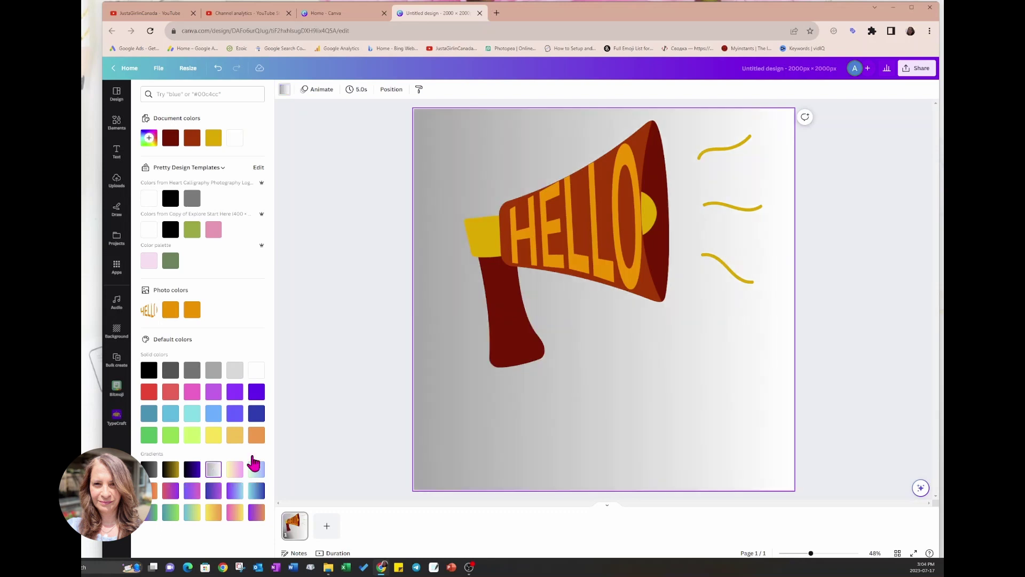
left_click(508, 292)
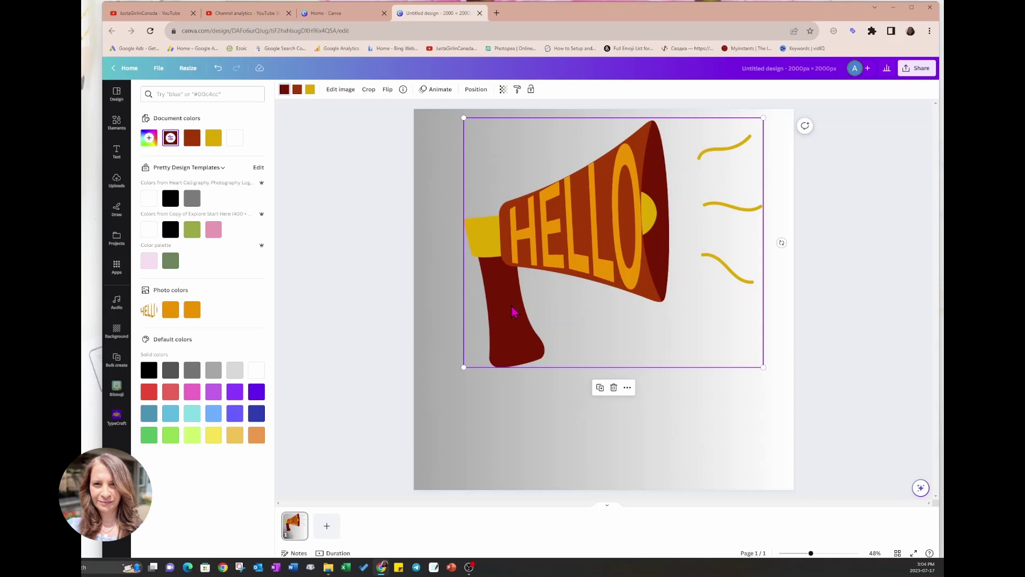
Duplicate the megaphone image and flip the copy vertically so it is upside down
left_click(600, 389)
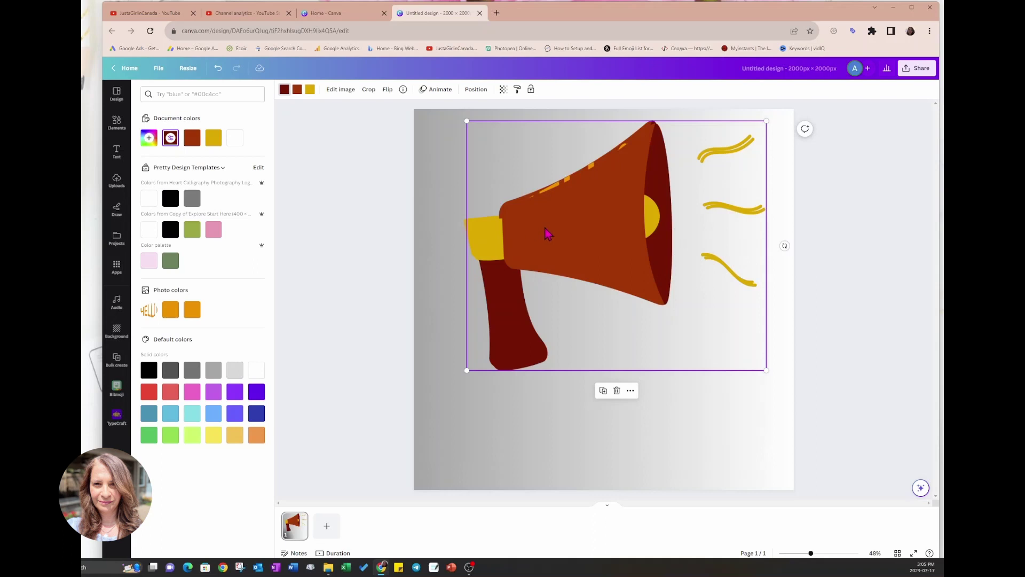
left_click(388, 91)
left_click(404, 128)
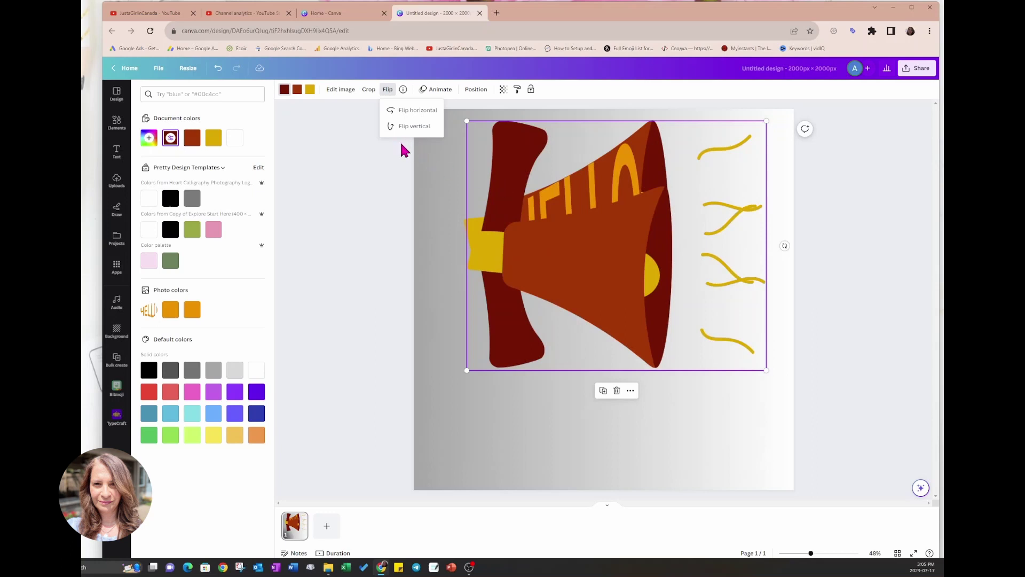
Apply the Sepia duotone effect to the flipped megaphone copy
left_click(340, 90)
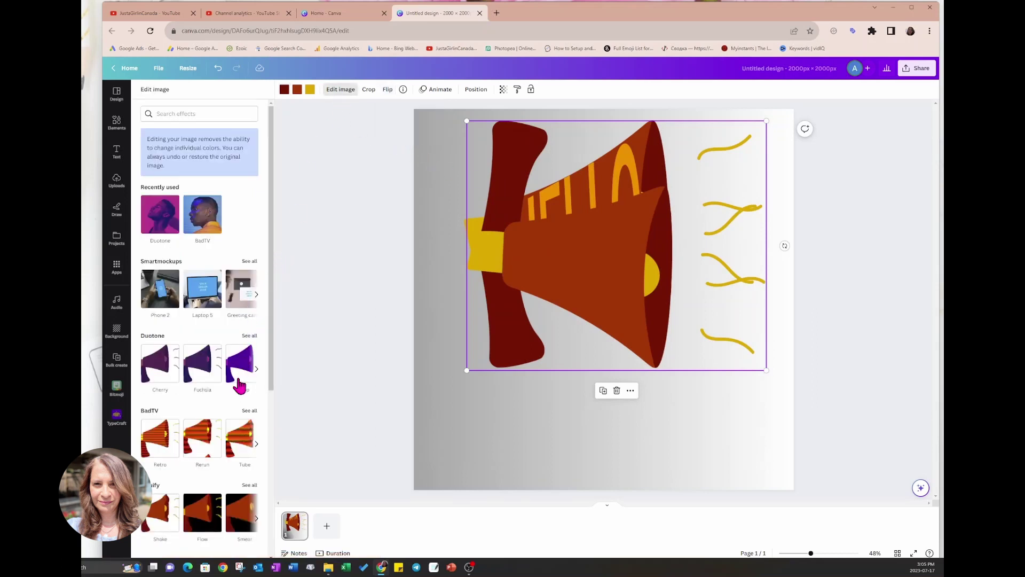
scroll(229, 410, "down", 2)
scroll(229, 410, "down", 3)
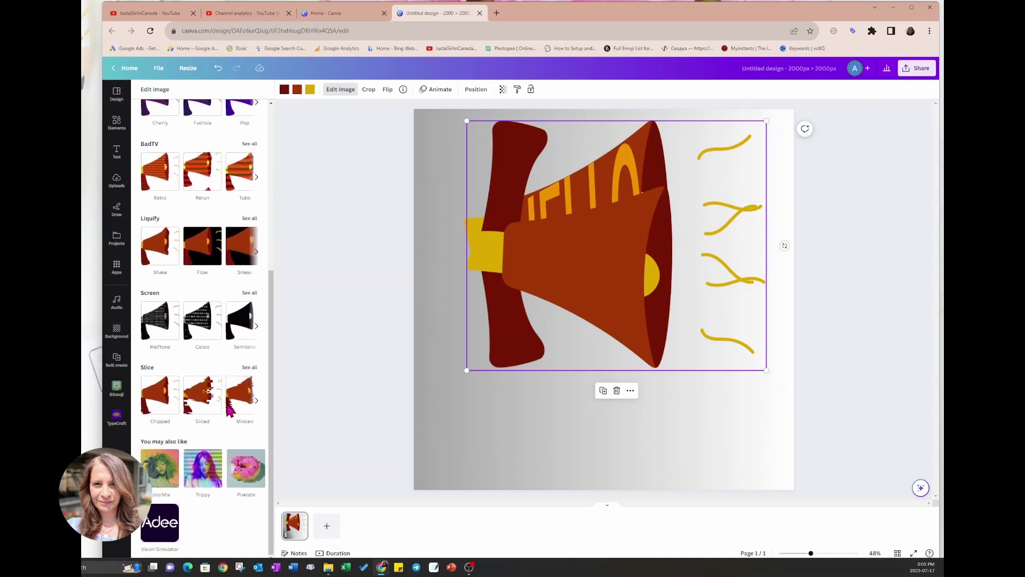
scroll(229, 409, "up", 3)
scroll(229, 410, "up", 3)
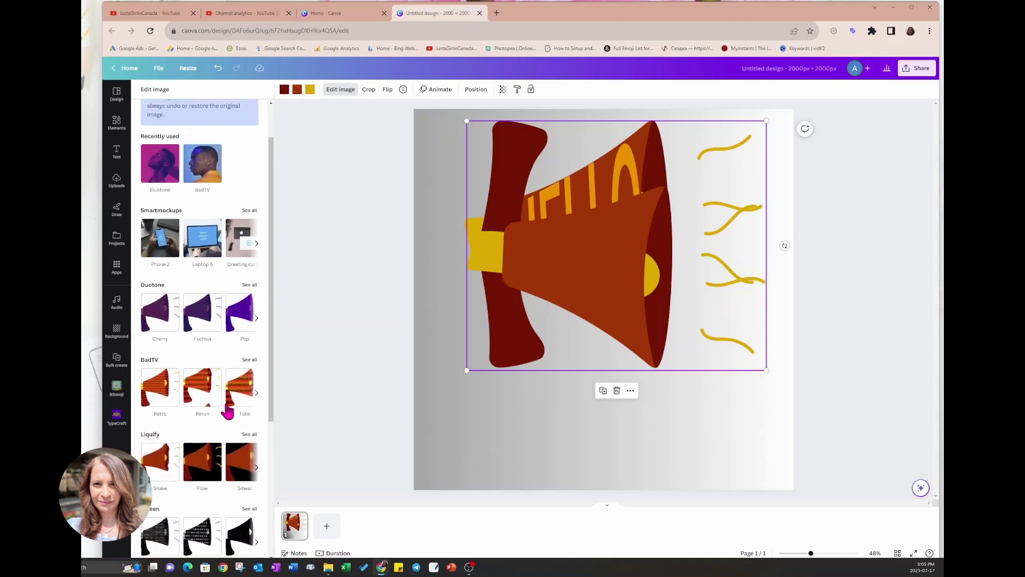
scroll(229, 410, "down", 1)
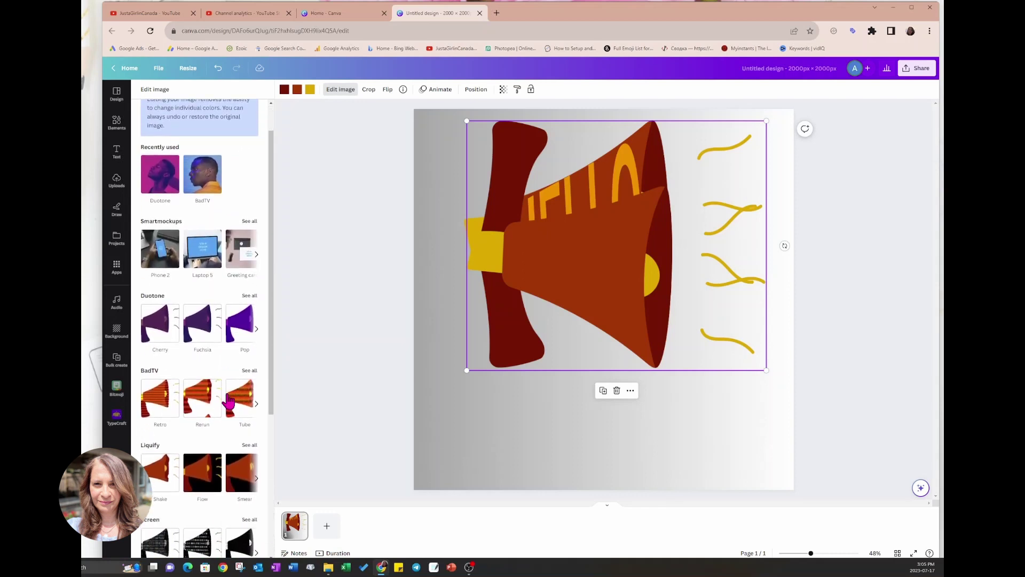
left_click(249, 296)
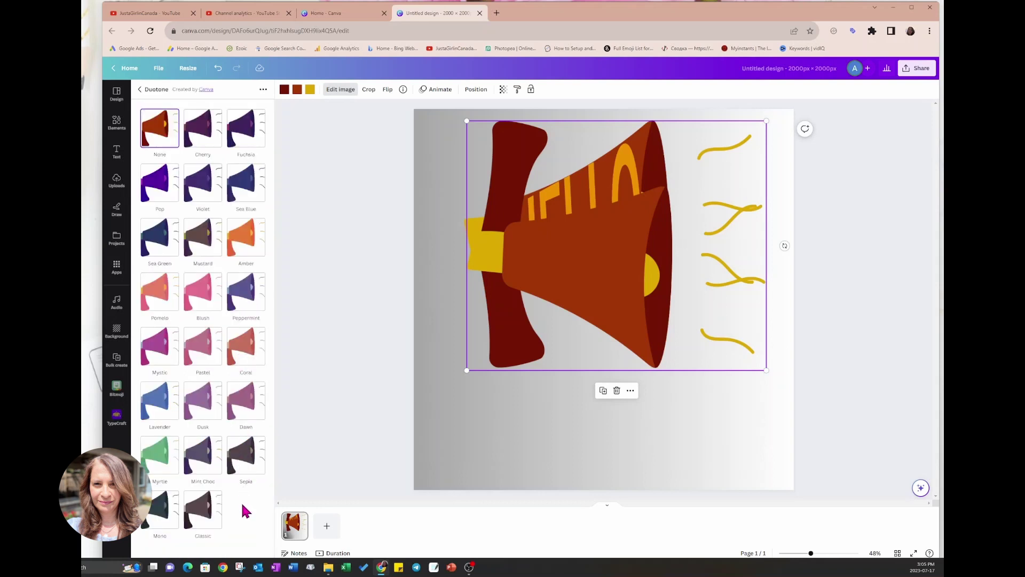
left_click(237, 463)
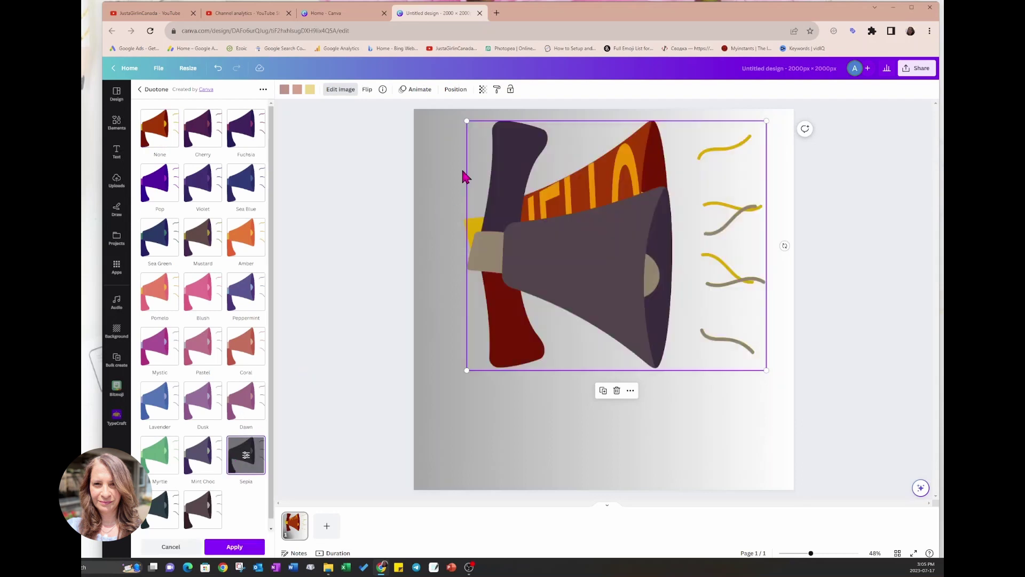
Fade the copy to transparency 18 and move it below the original megaphone as a reflection
left_click(483, 90)
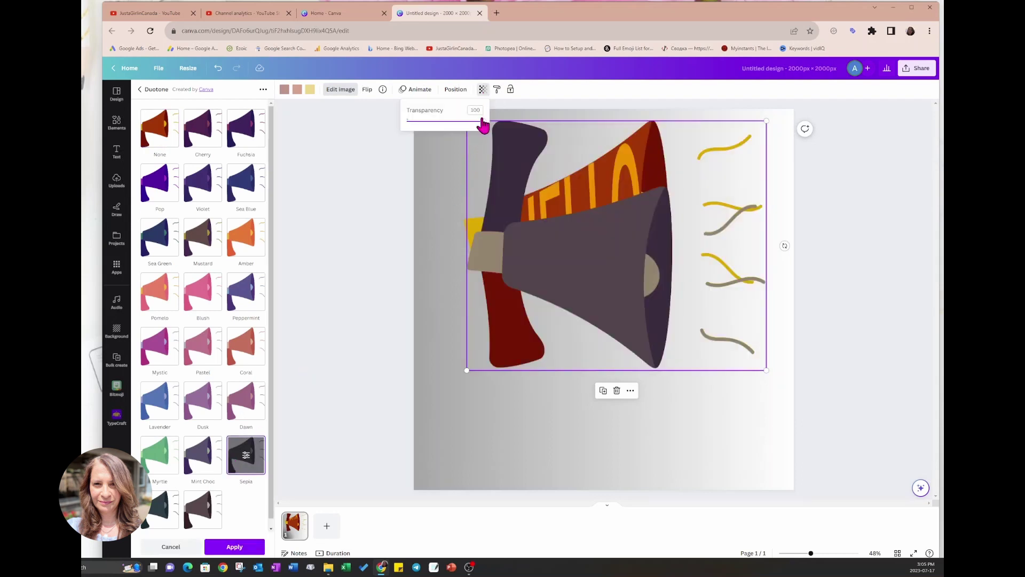
left_click_drag(482, 121, 443, 123)
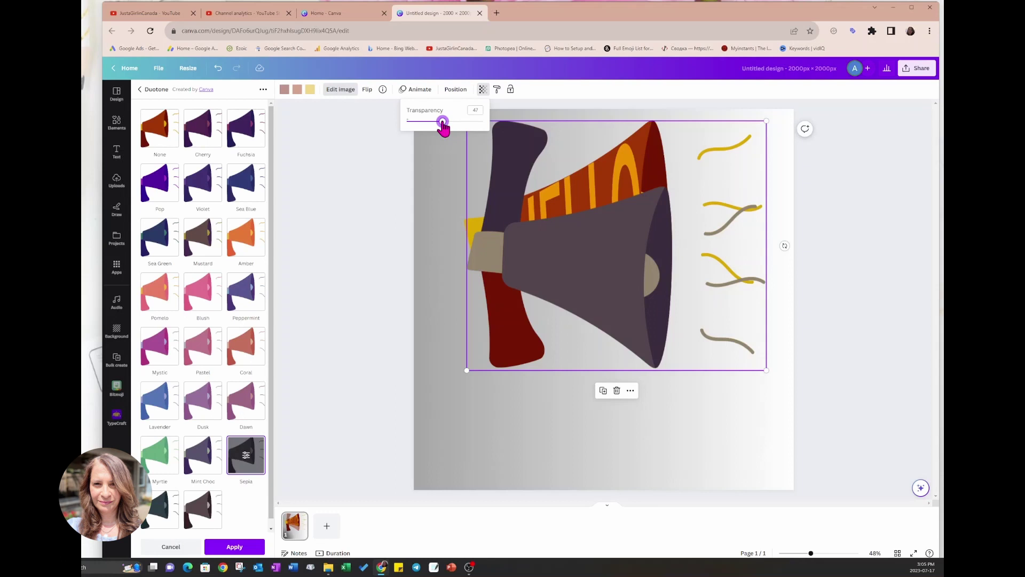
left_click_drag(443, 123, 419, 122)
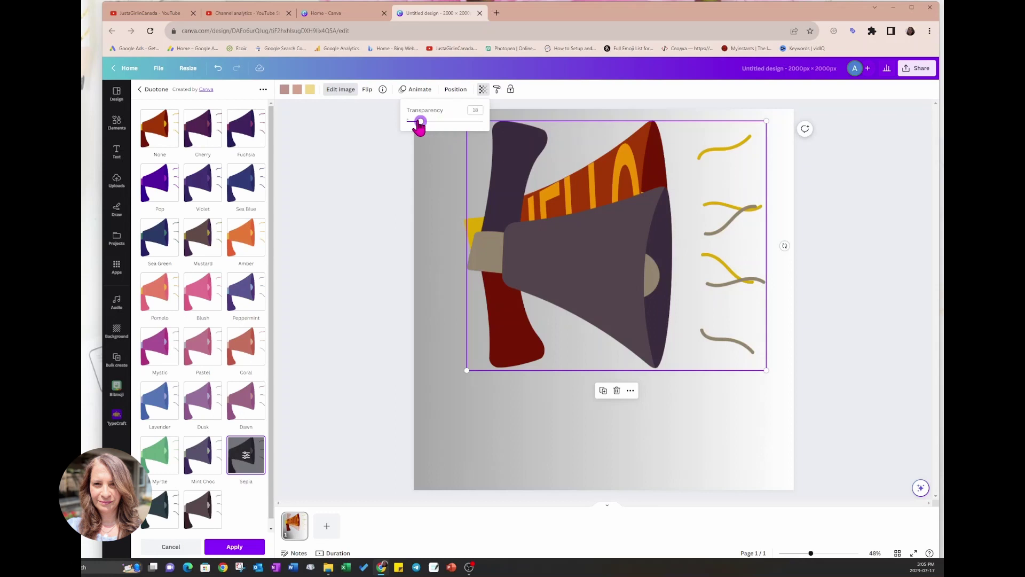
left_click(437, 156)
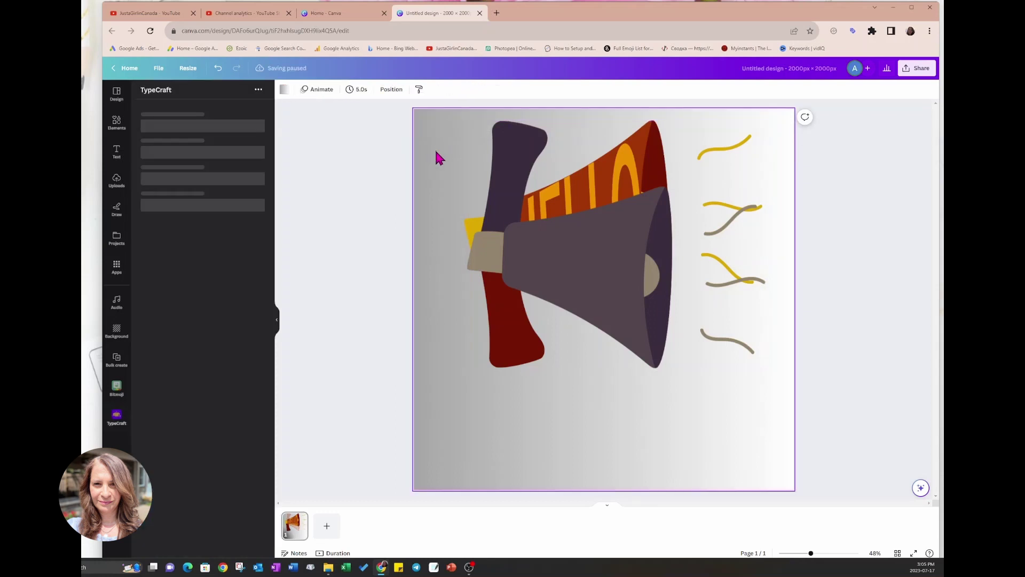
left_click_drag(499, 255, 518, 488)
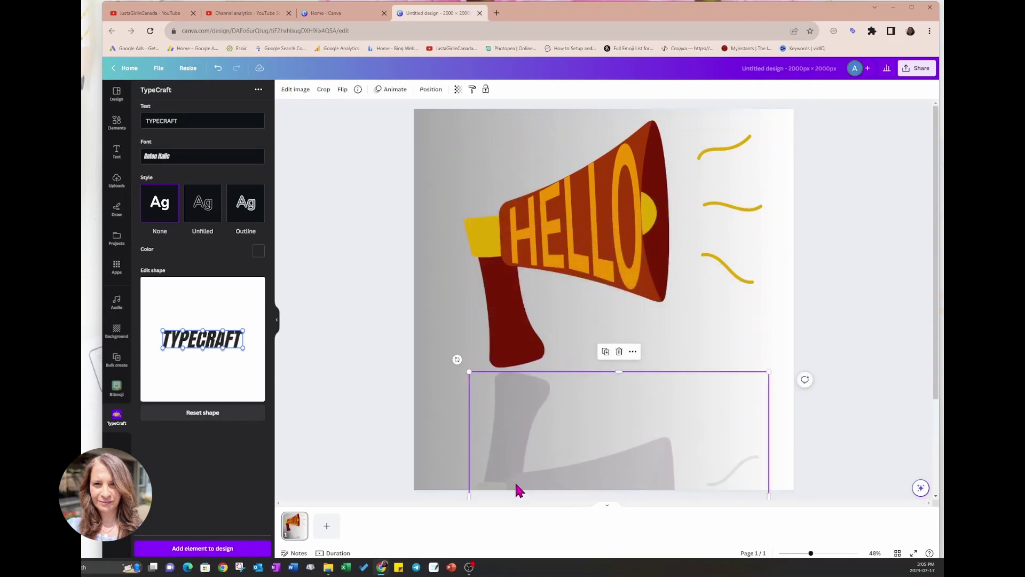
left_click(394, 228)
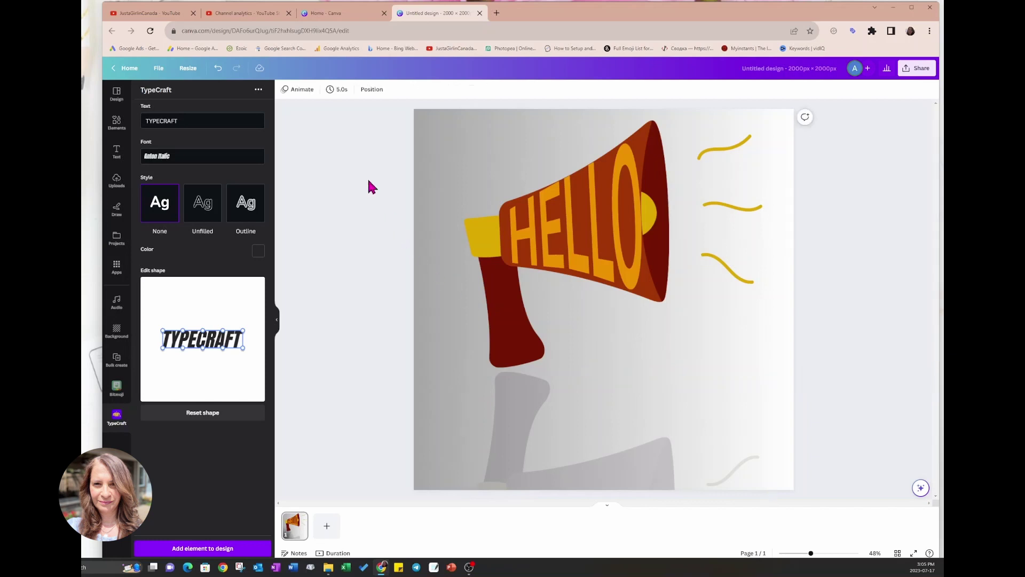
left_click(117, 124)
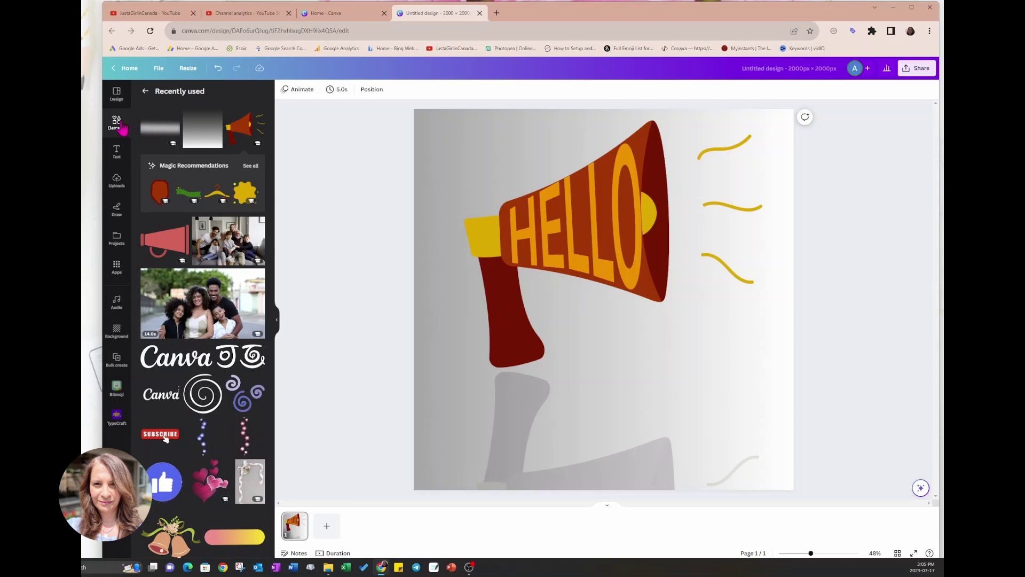
Search elements for 'GRADIENT' and add a fading gradient graphic to the page
left_click(144, 91)
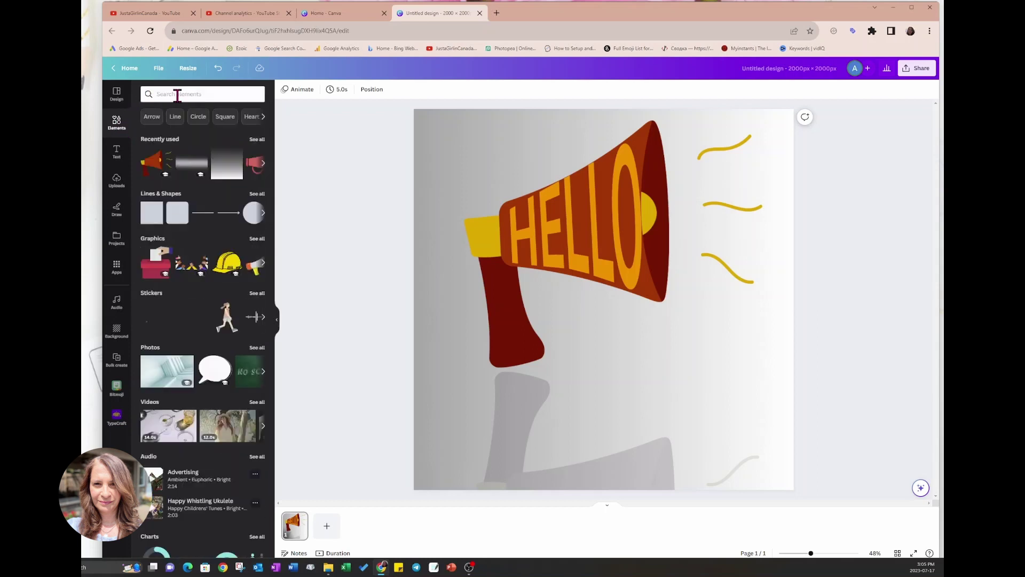
left_click(177, 95)
type("GRA")
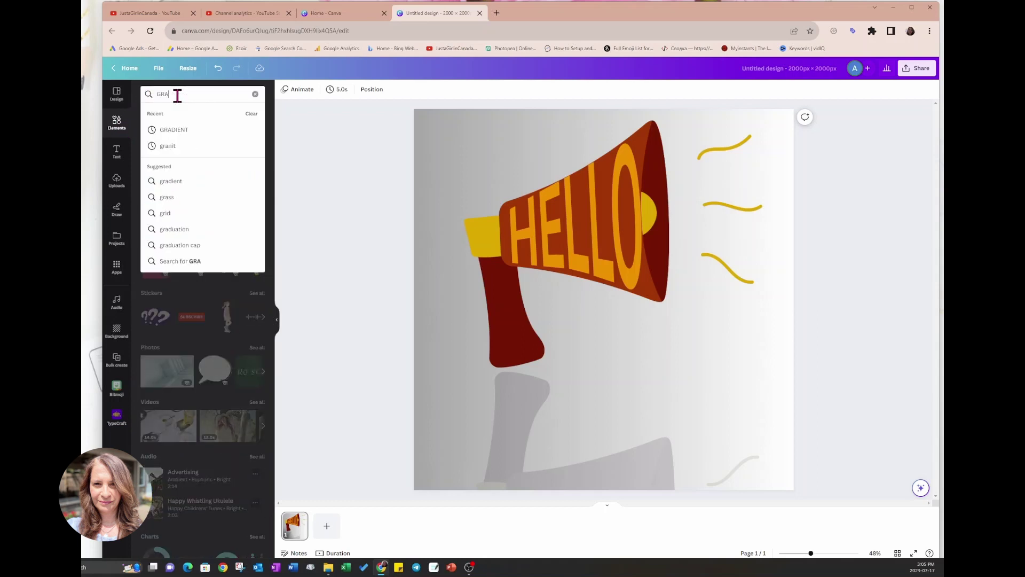
type("DIENT")
key("Return")
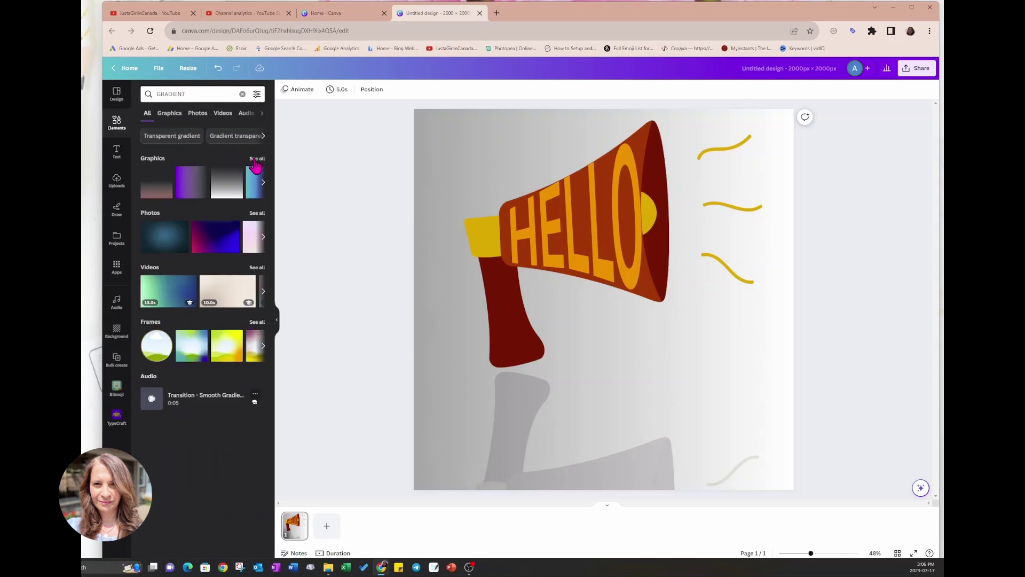
left_click(255, 160)
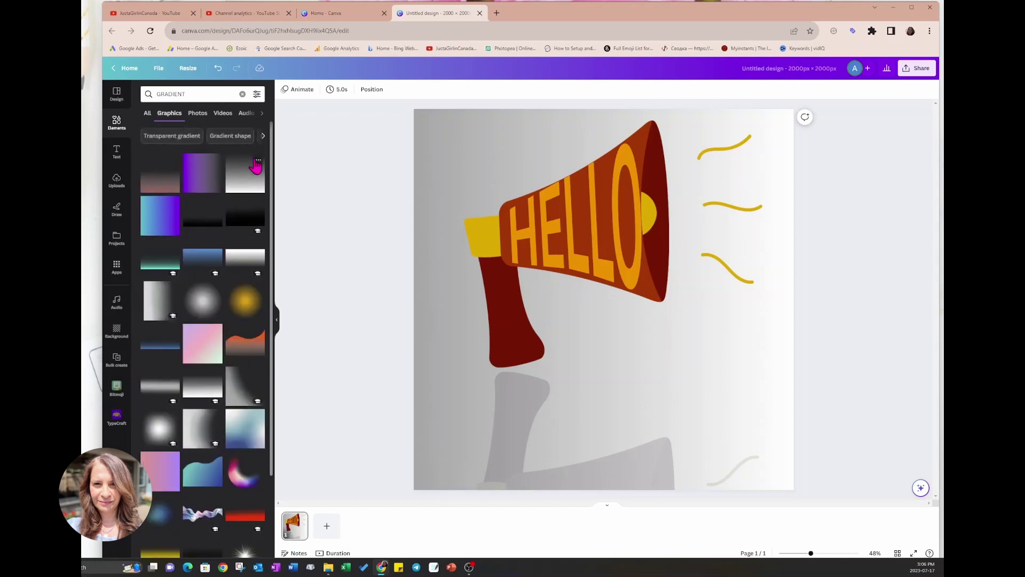
left_click(193, 412)
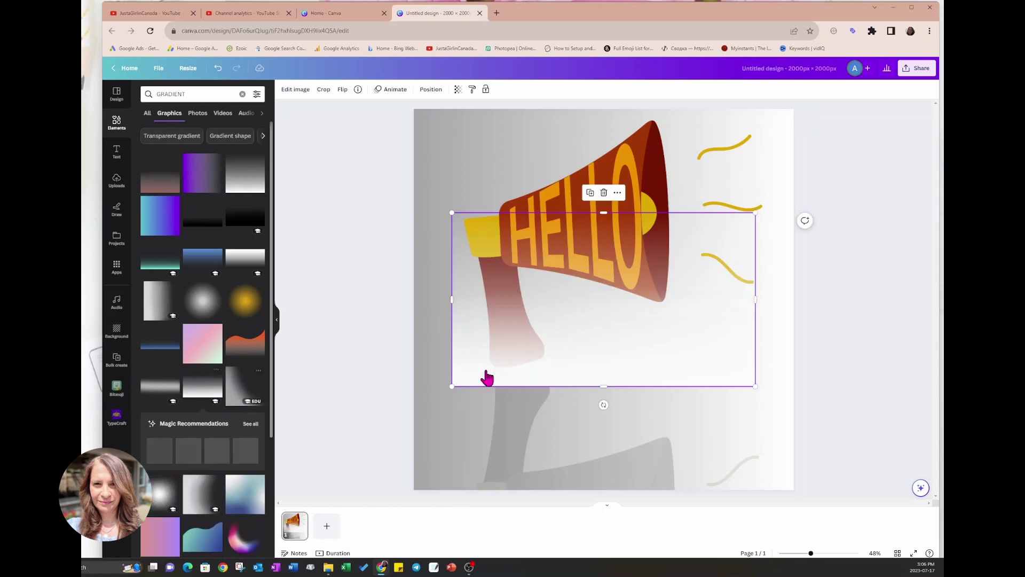
Stretch and position the gradient across the page's lower part over the reflection
left_click_drag(562, 300, 525, 425)
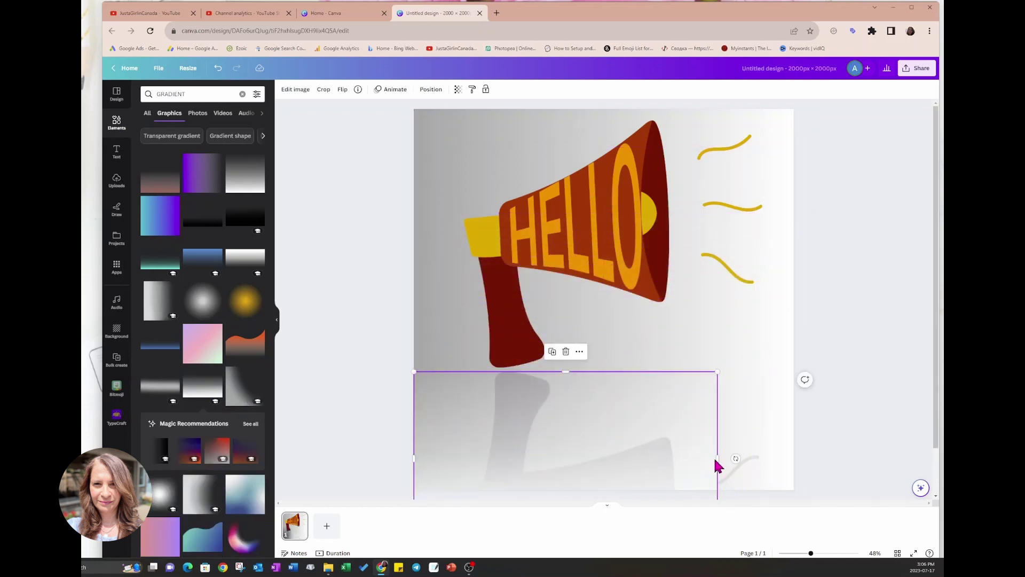
left_click_drag(717, 458, 794, 458)
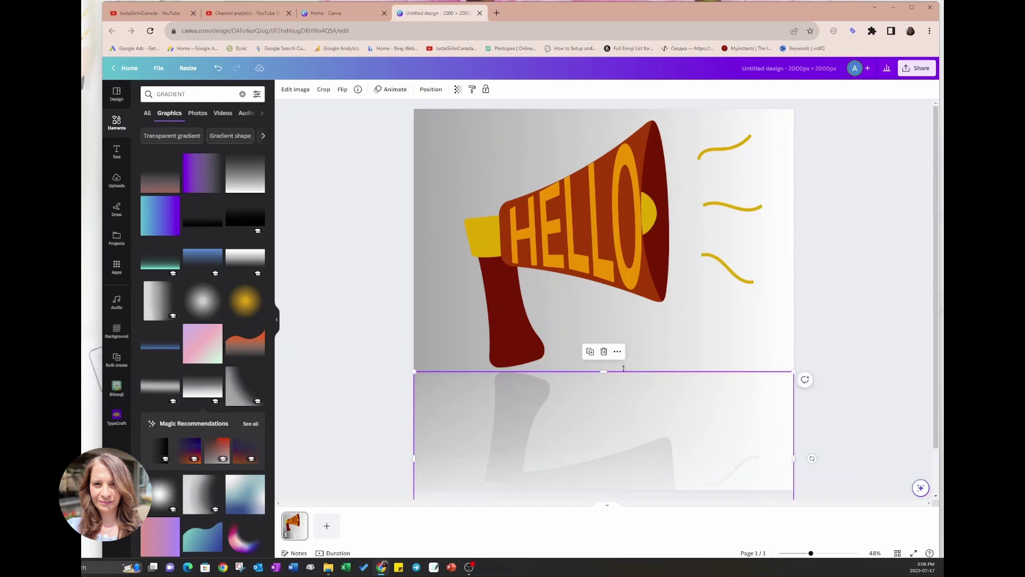
left_click_drag(605, 372, 601, 397)
left_click(823, 346)
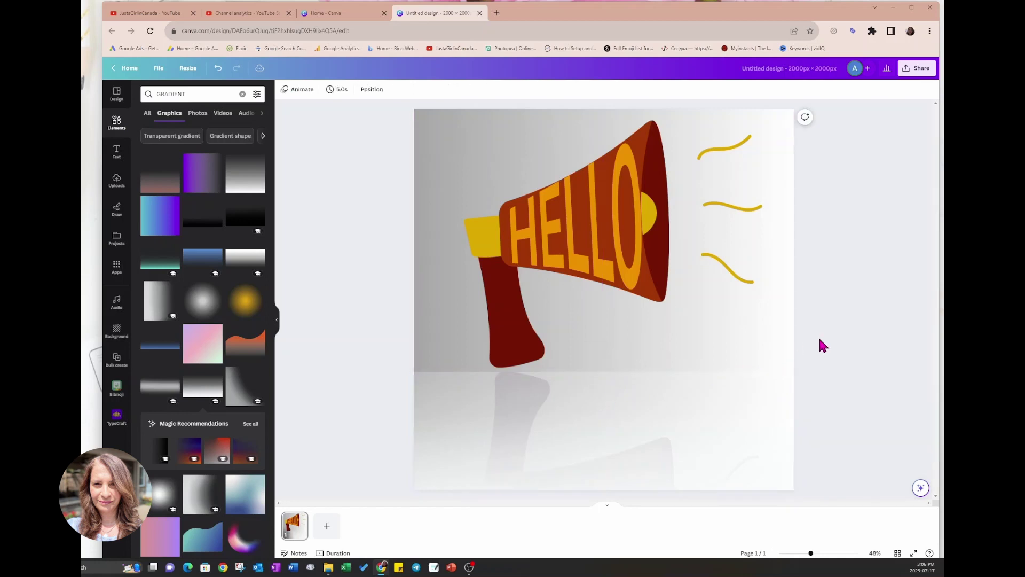